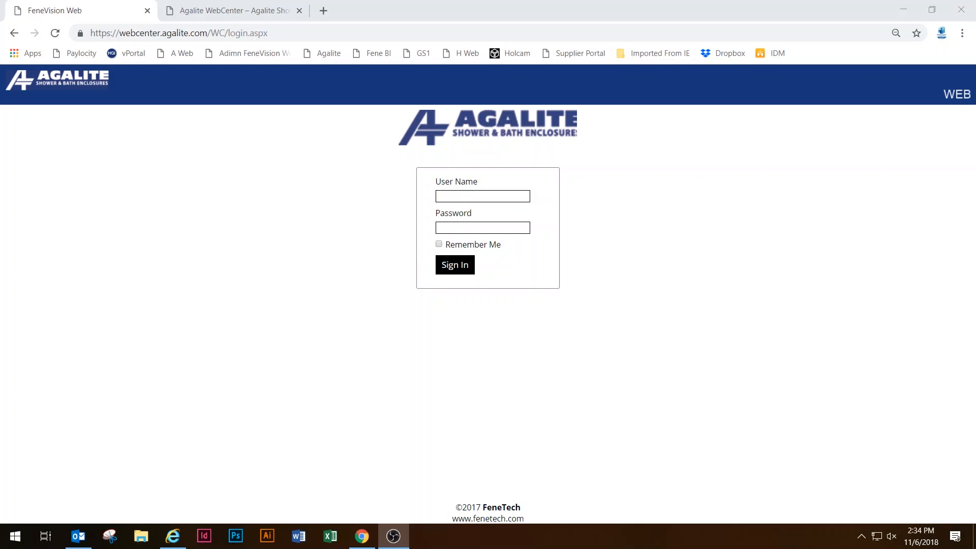
# Sign in to WebCenter with the user name and password to reach the Dashboard.
pyautogui.click(464, 194)
pyautogui.press('Tab')
pyautogui.write('******')
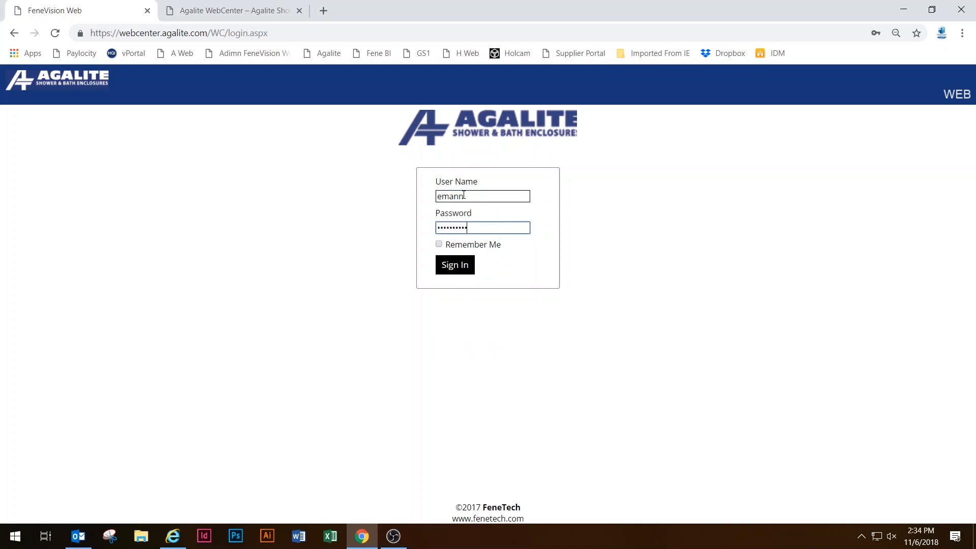
pyautogui.press('Return')
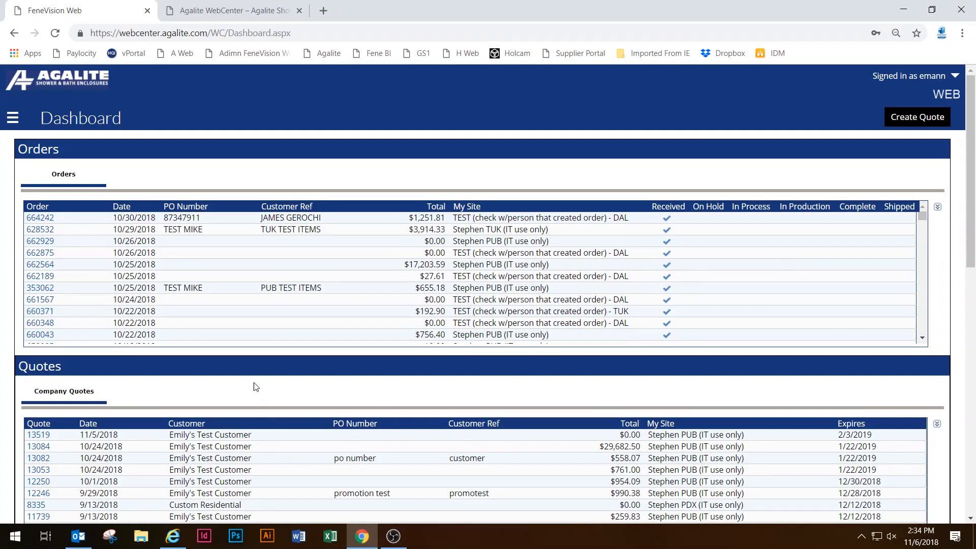
pyautogui.scroll(-1, 234, 386)
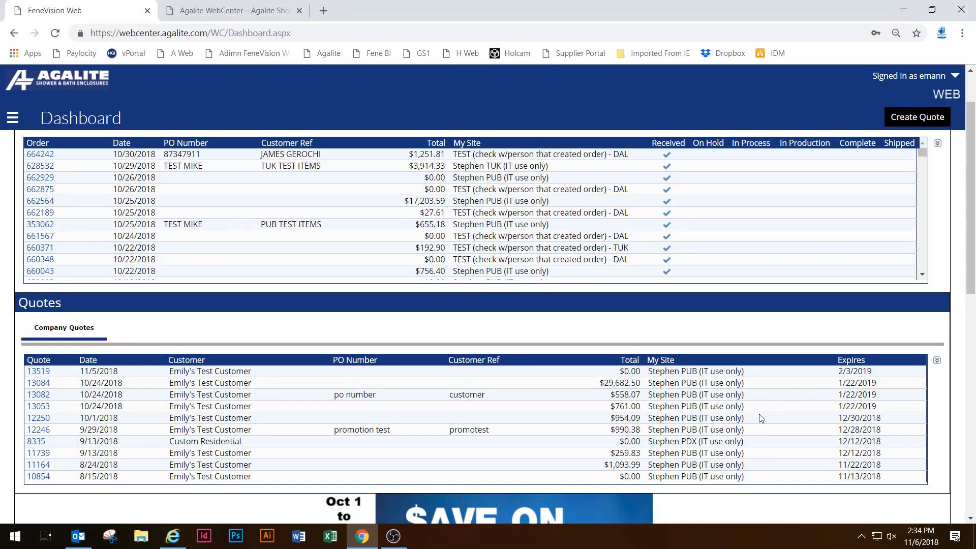
pyautogui.scroll(1, 482, 329)
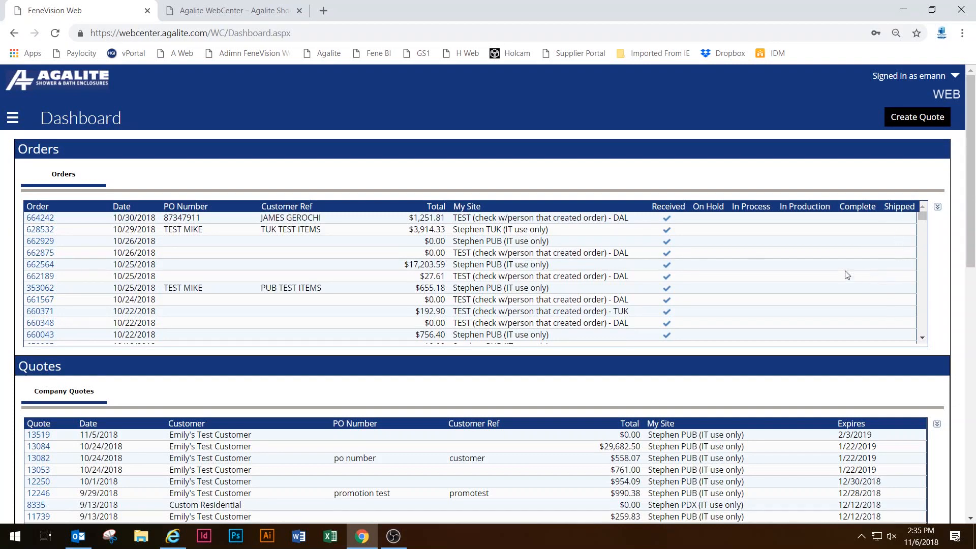
# Open order 664242, print it to 664242O.pdf, and open the downloaded PDF.
pyautogui.click(40, 221)
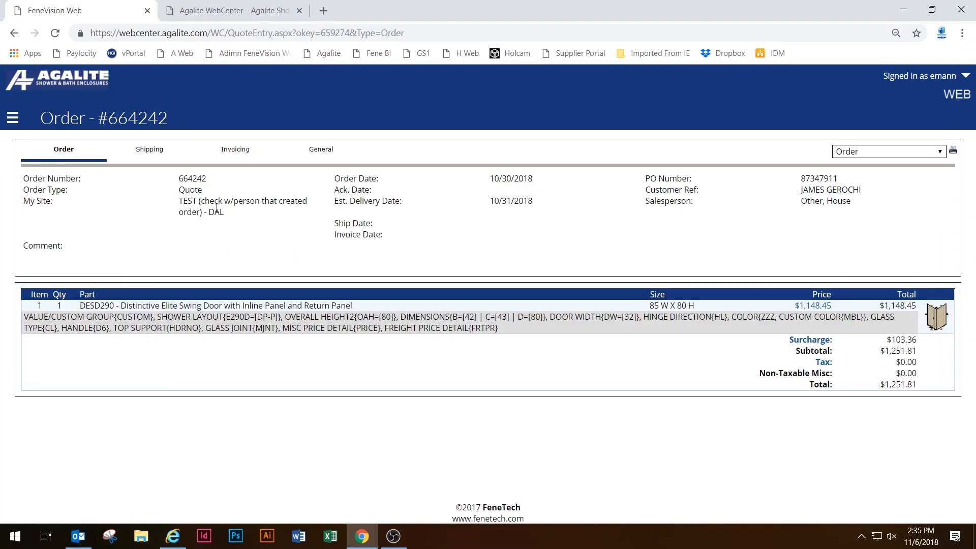
pyautogui.moveTo(202, 192)
pyautogui.mouseDown()
pyautogui.moveTo(178, 192)
pyautogui.moveTo(206, 192)
pyautogui.mouseUp()
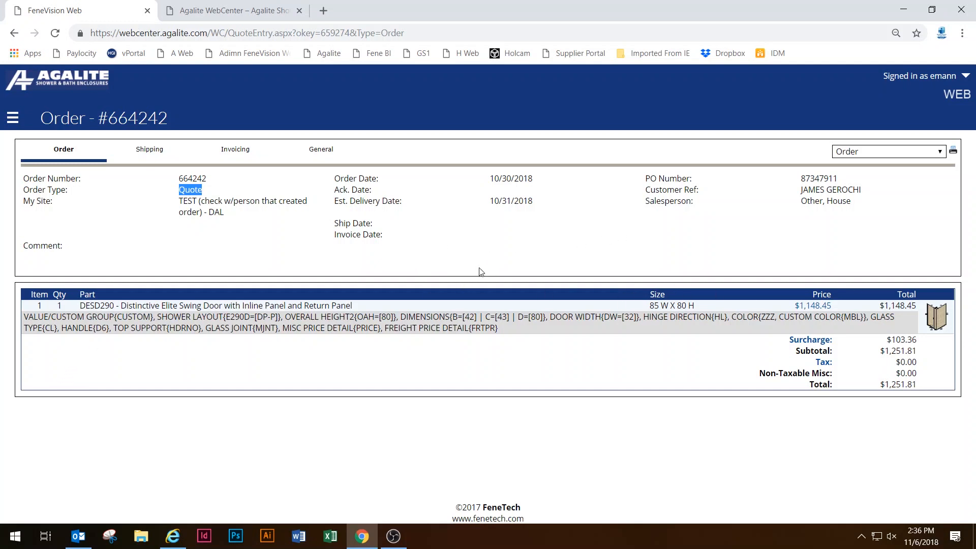
pyautogui.click(953, 151)
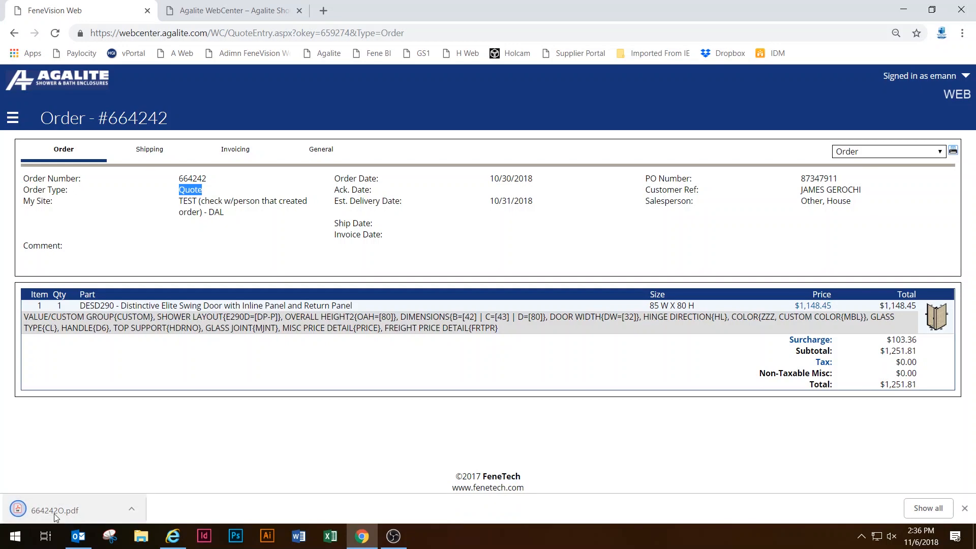
pyautogui.click(54, 510)
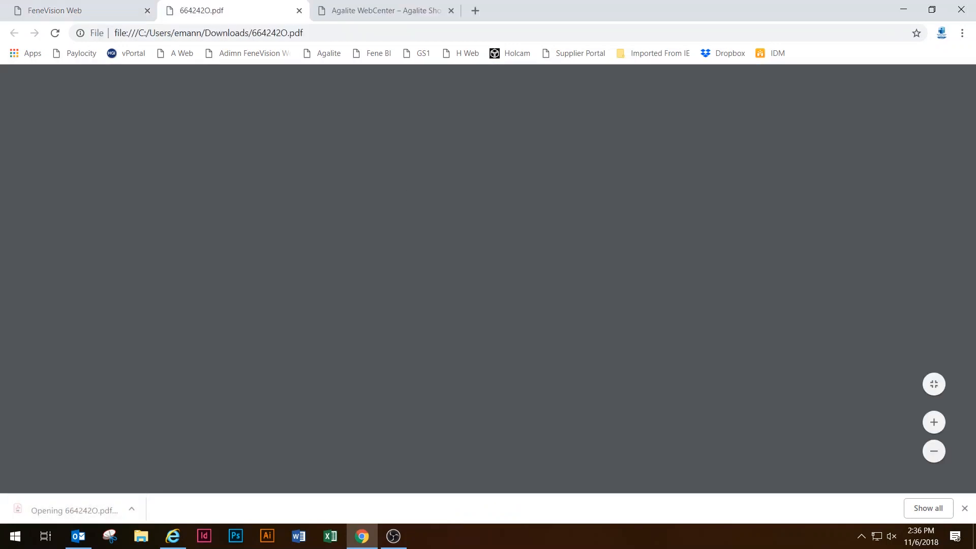
# Scroll through the two-page 664242 quote PDF, then return to the FeneVision Web order tab.
pyautogui.scroll(-20, 322, 170)
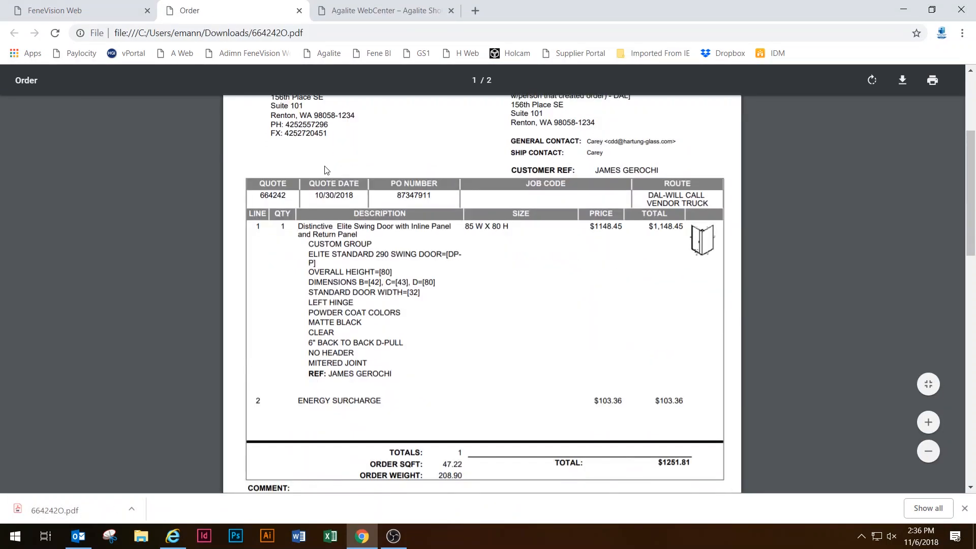
pyautogui.scroll(20, 335, 183)
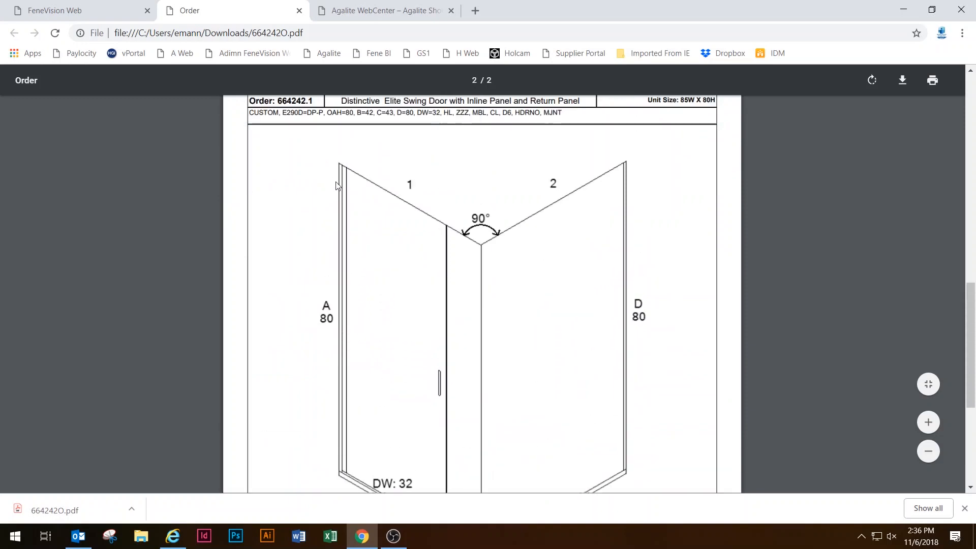
pyautogui.click(381, 11)
pyautogui.click(259, 15)
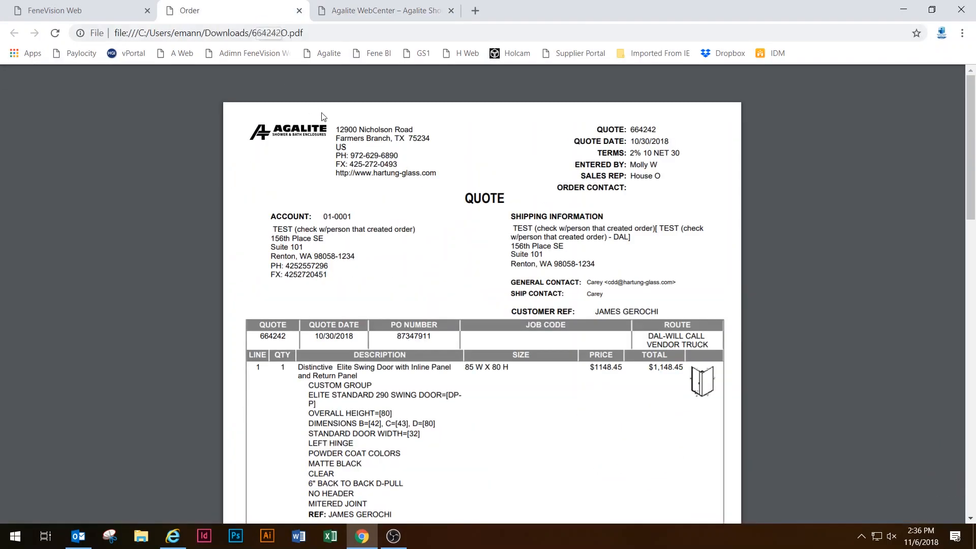
pyautogui.click(131, 10)
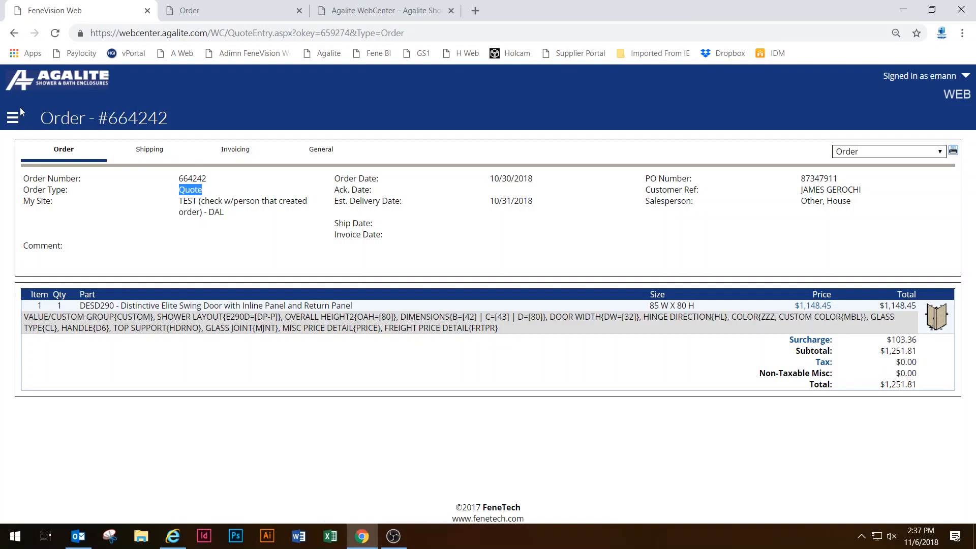
# Go back to the Dashboard, then open Setup > Customers from the navigation menu.
pyautogui.click(13, 118)
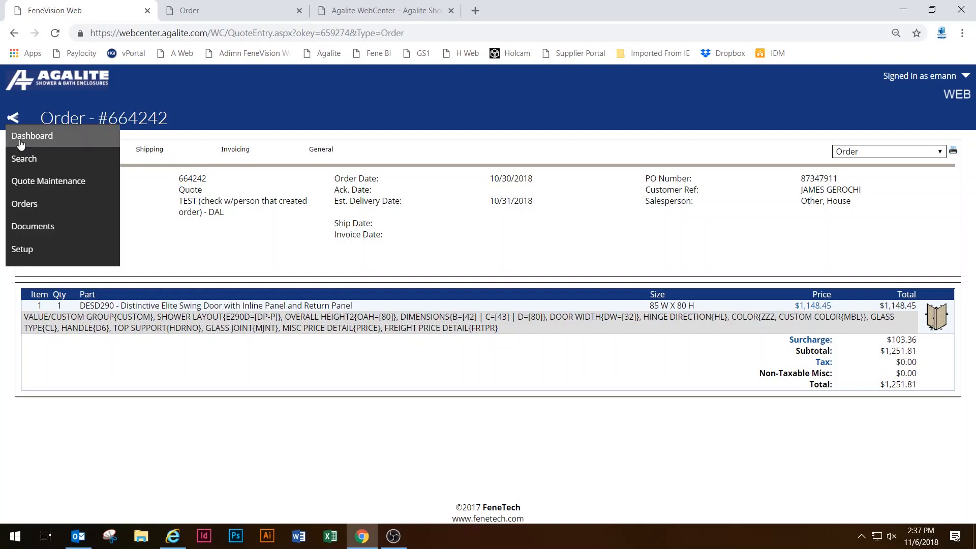
pyautogui.click(90, 138)
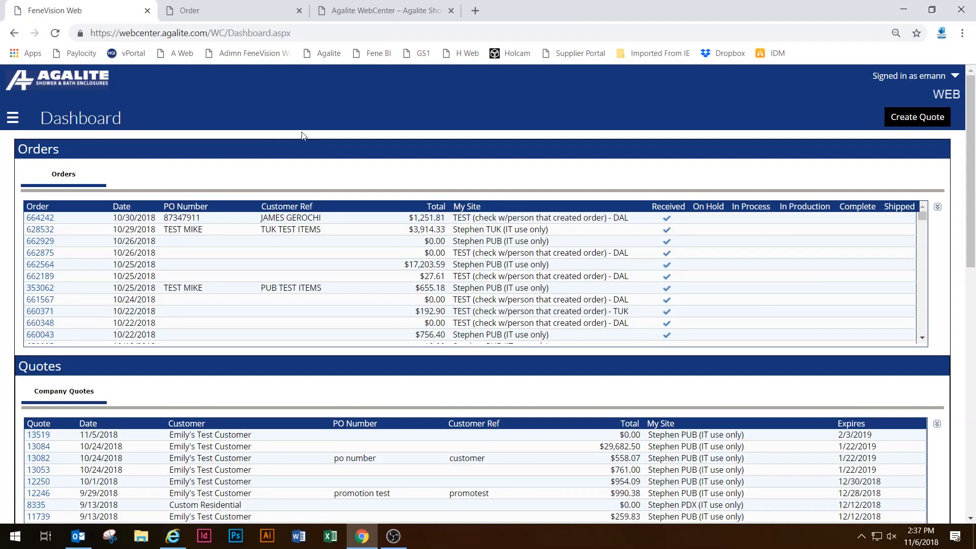
pyautogui.click(13, 119)
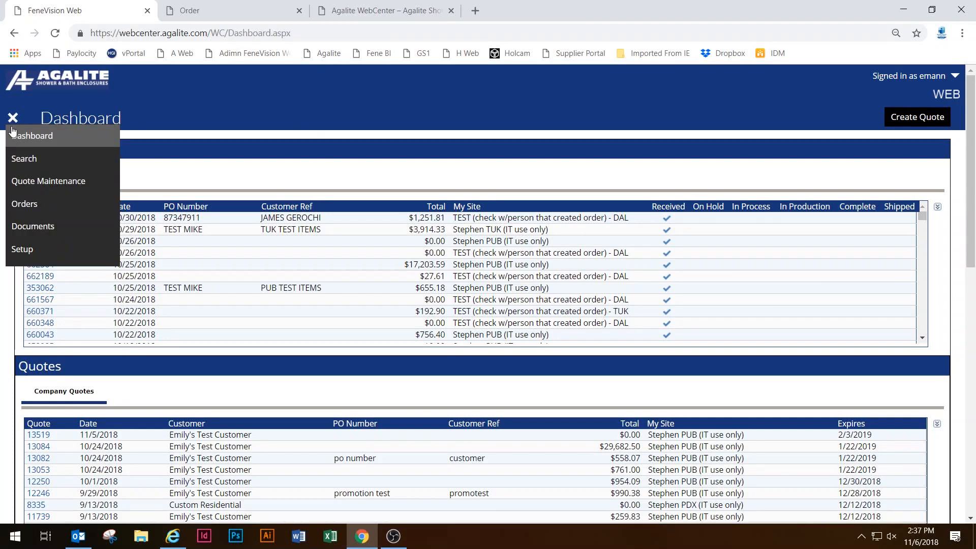
pyautogui.click(71, 249)
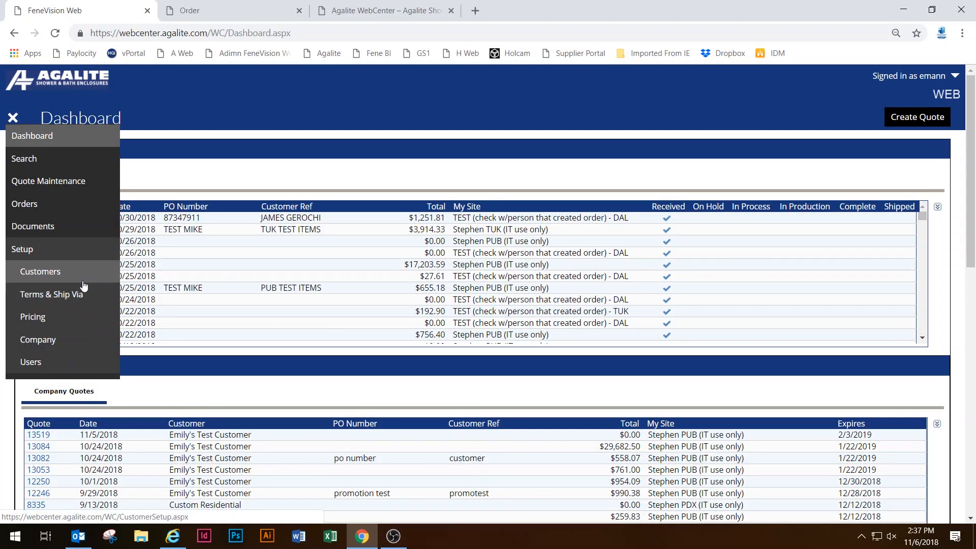
pyautogui.click(83, 277)
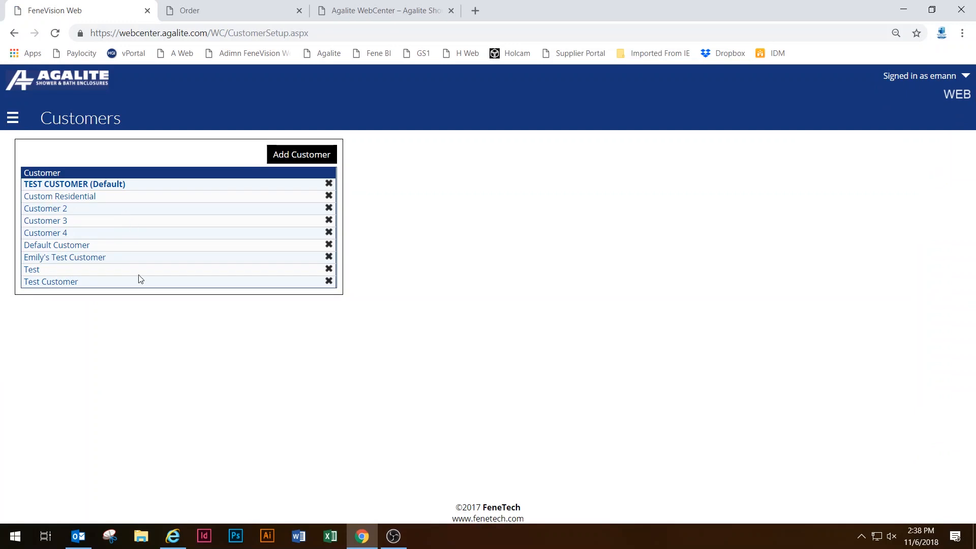
# Start a new customer record and dismiss the Name field's autofill list.
pyautogui.click(303, 157)
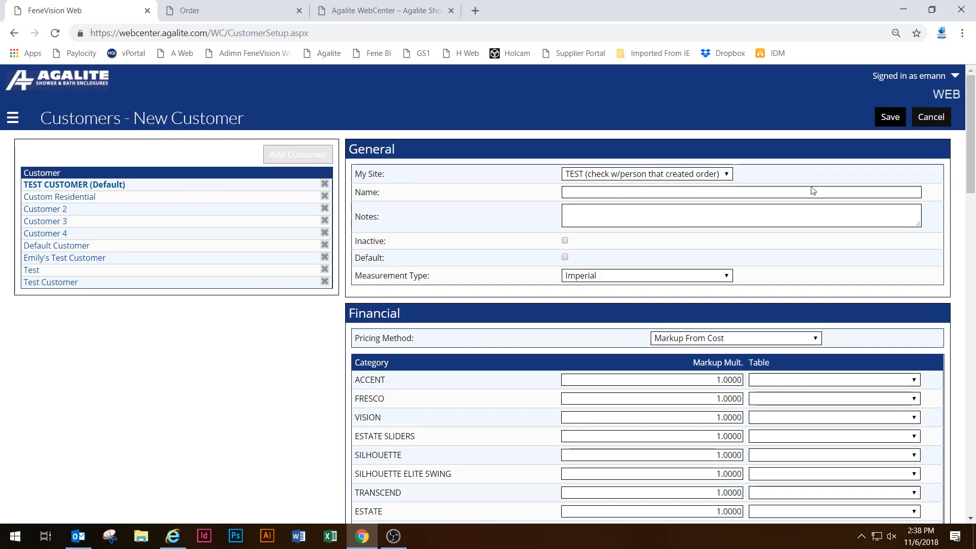
pyautogui.click(692, 193)
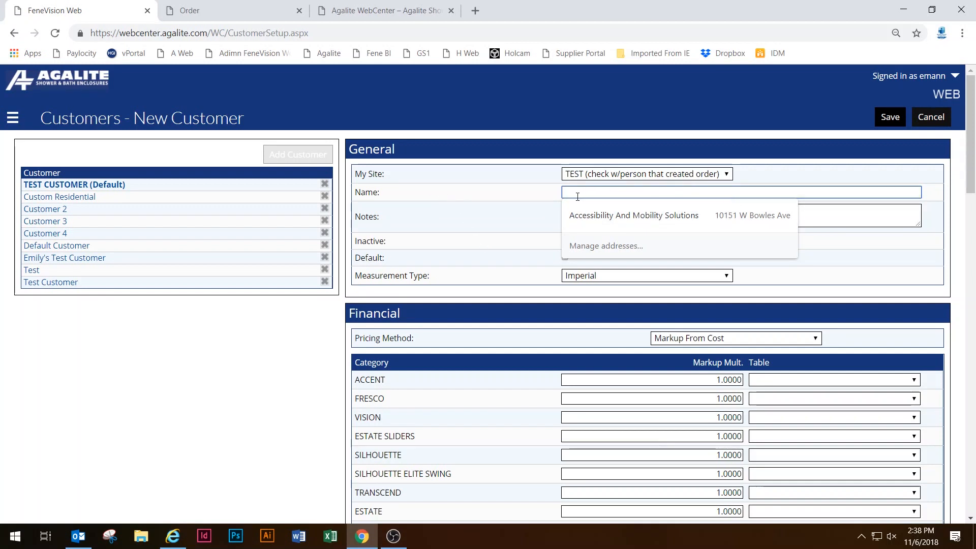
pyautogui.click(439, 211)
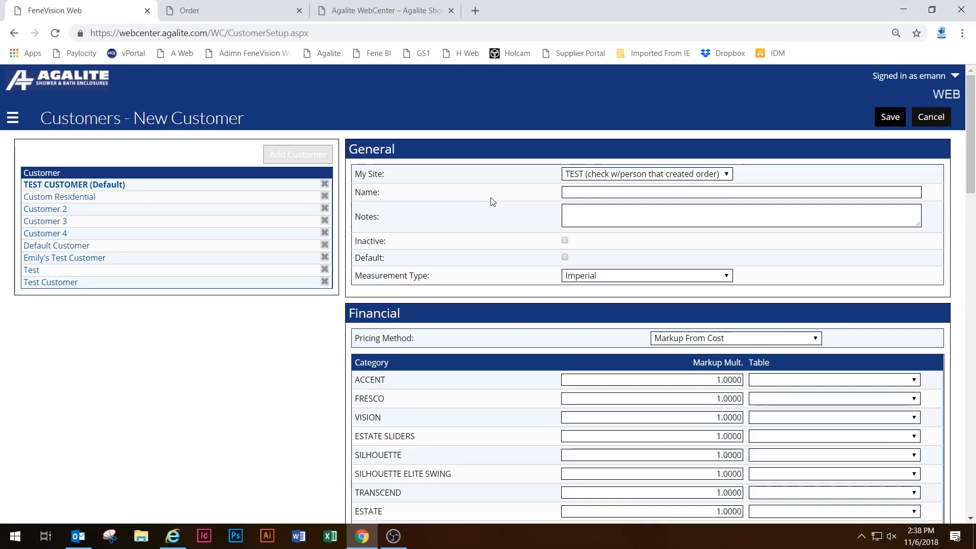
pyautogui.scroll(-1, 458, 164)
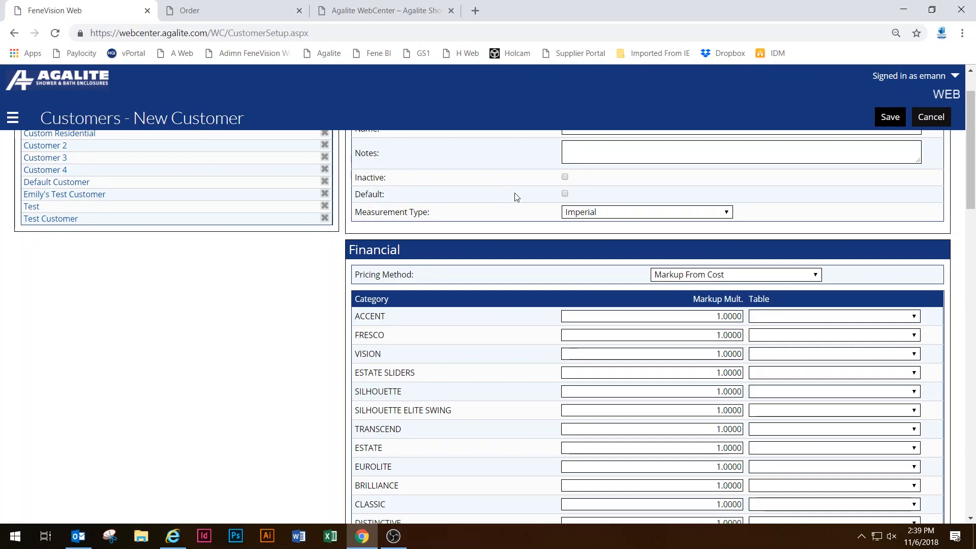
pyautogui.scroll(-3, 635, 346)
pyautogui.scroll(3, 639, 356)
pyautogui.scroll(-1, 608, 270)
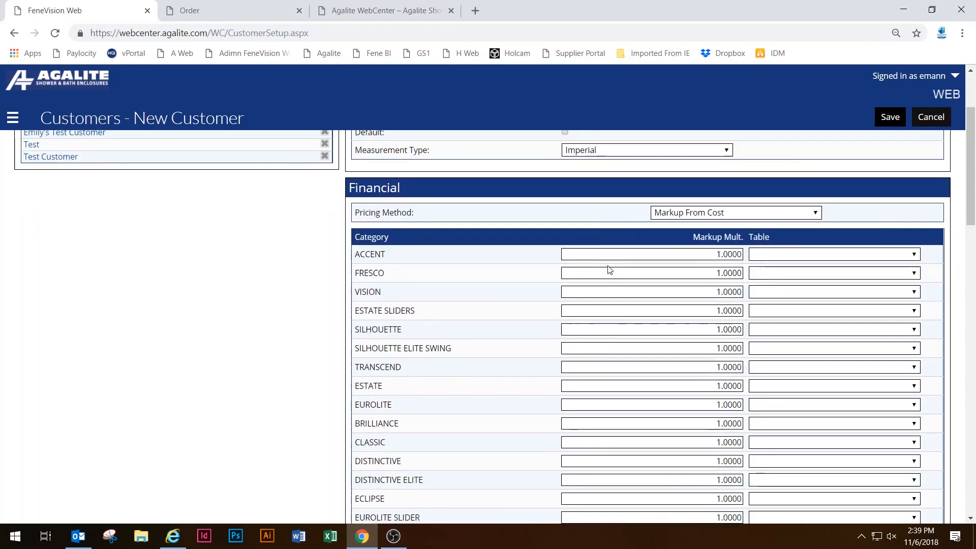
pyautogui.scroll(-1, 606, 193)
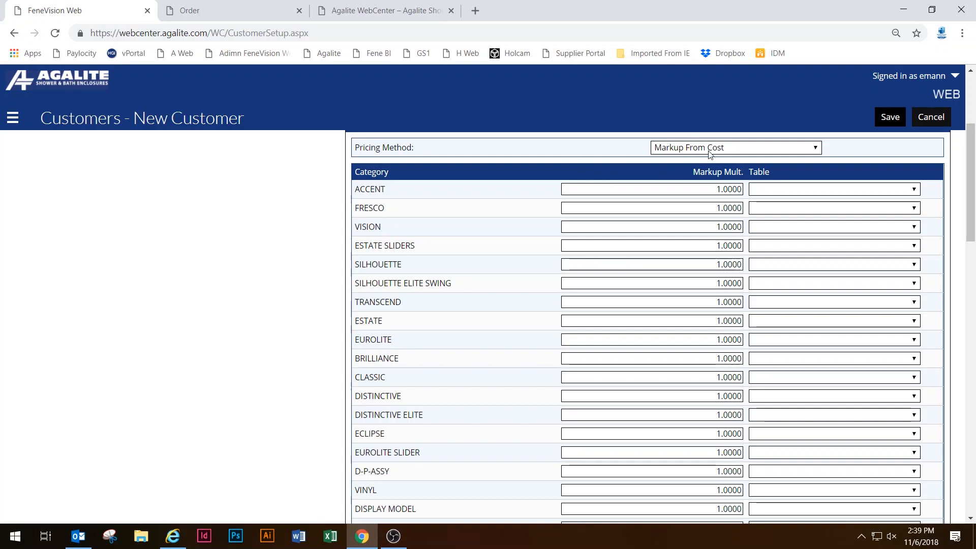
pyautogui.click(761, 148)
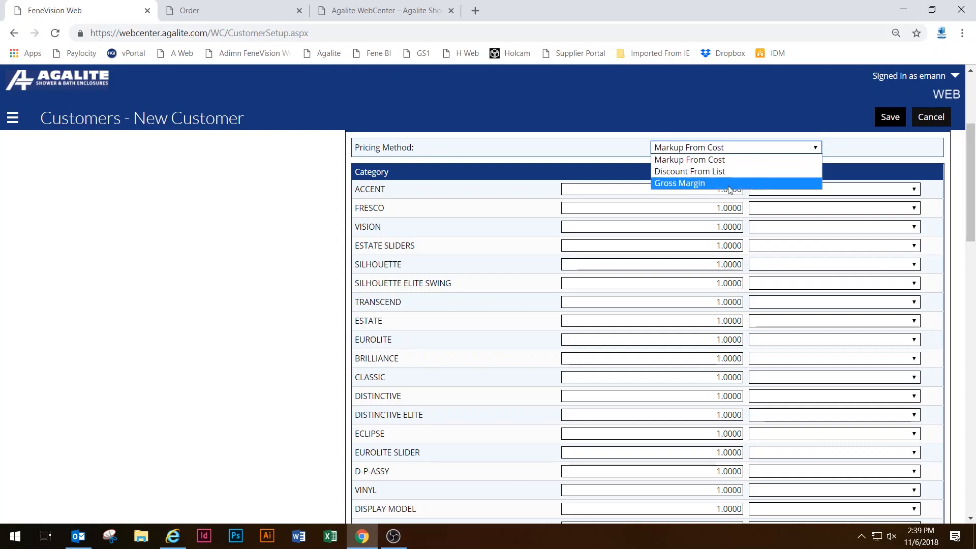
pyautogui.click(868, 167)
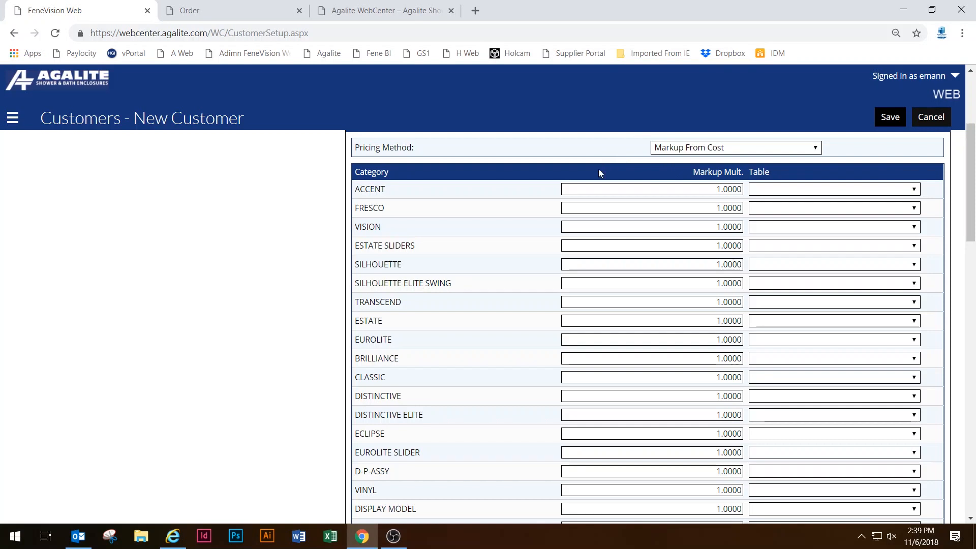
pyautogui.moveTo(714, 189); pyautogui.dragTo(776, 192)
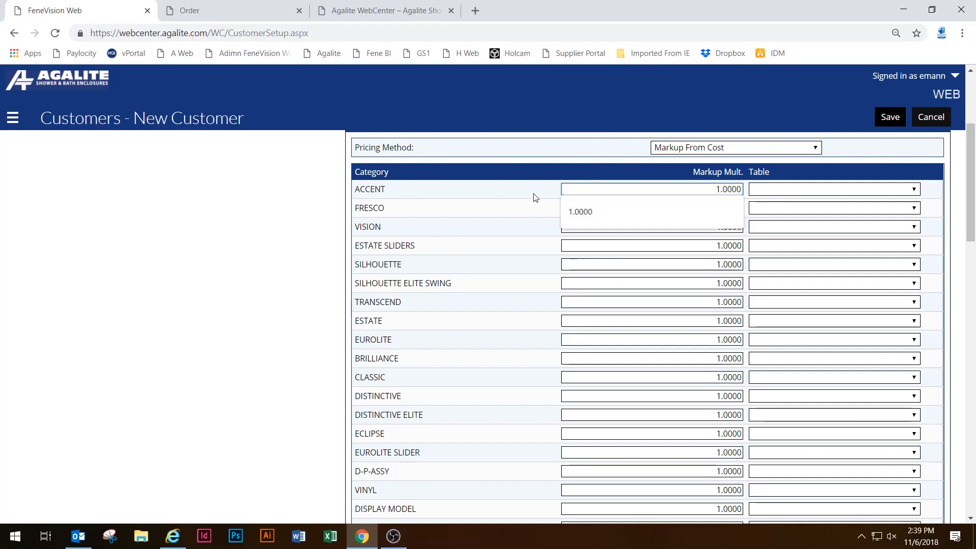
# Change the ESTATE SLIDERS markup multiplier from 1.0000 to 2.000.
pyautogui.click(621, 190)
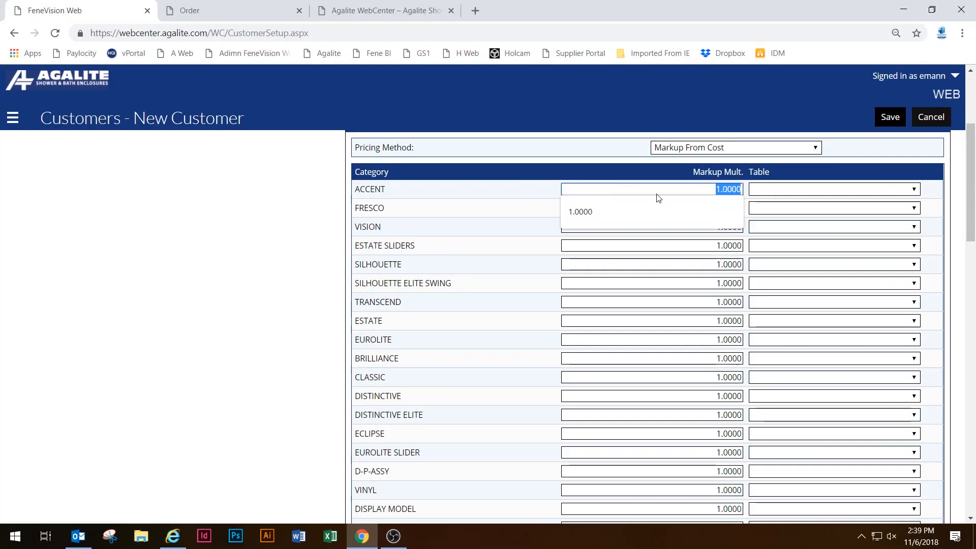
pyautogui.click(519, 217)
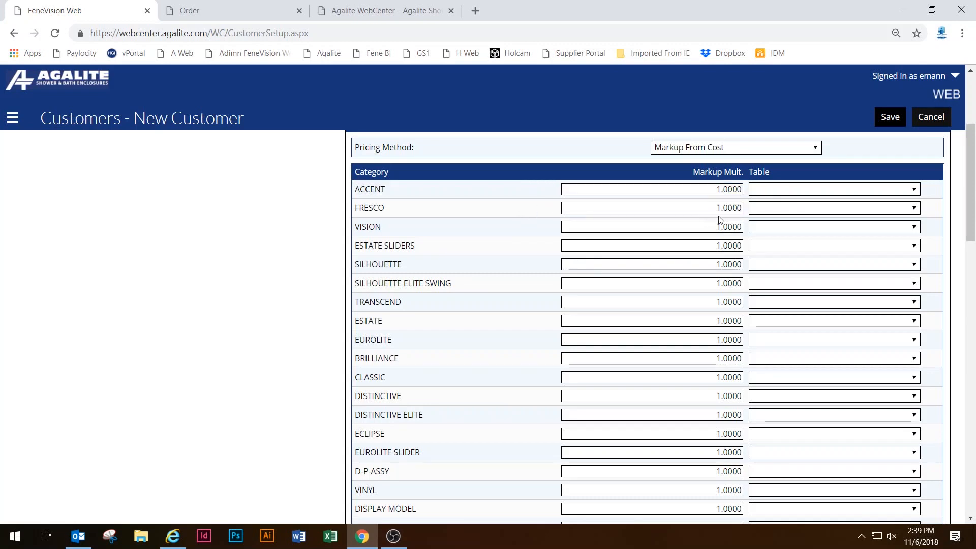
pyautogui.click(713, 186)
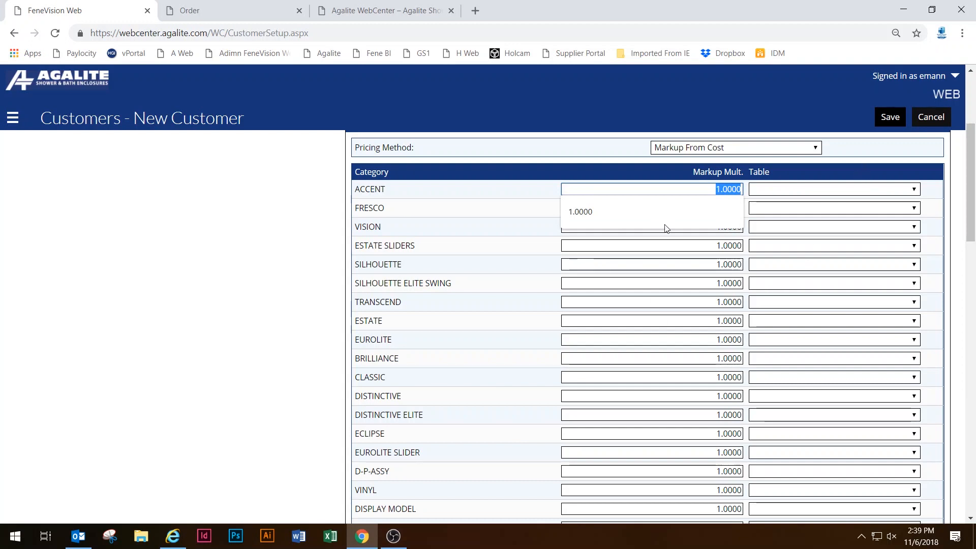
pyautogui.click(709, 247)
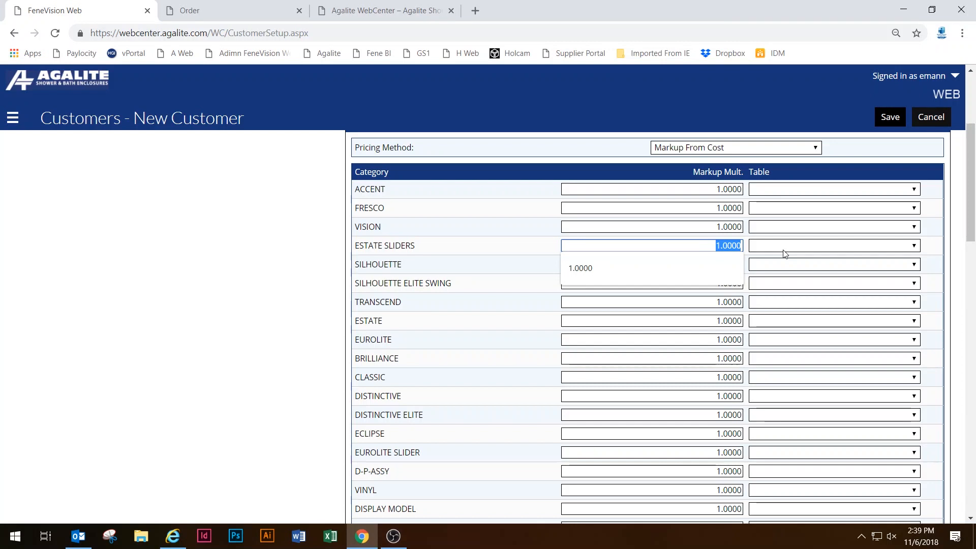
pyautogui.write('2.000')
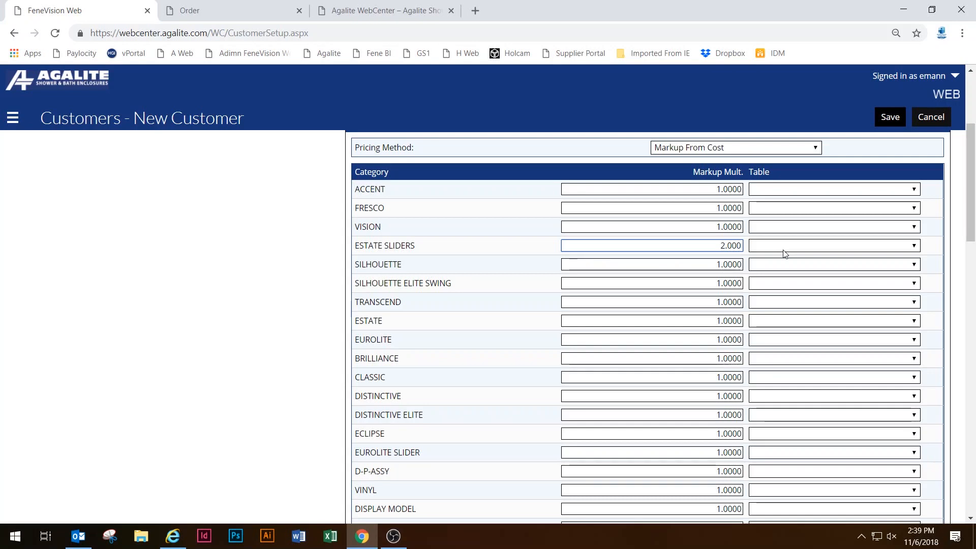
pyautogui.click(717, 226)
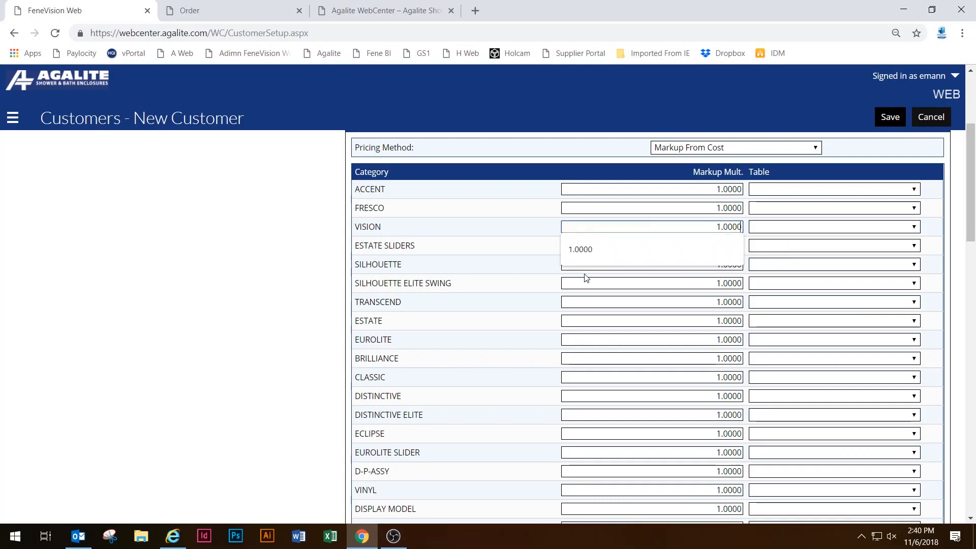
pyautogui.click(623, 292)
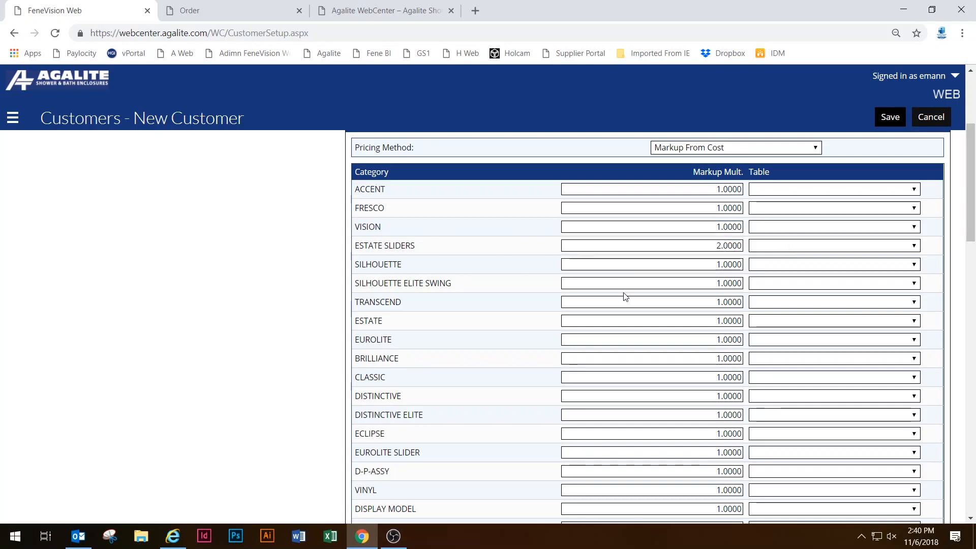
# Check the 2.0000 ESTATE SLIDERS value and move to the FRESCO multiplier.
pyautogui.moveTo(715, 246); pyautogui.dragTo(743, 246)
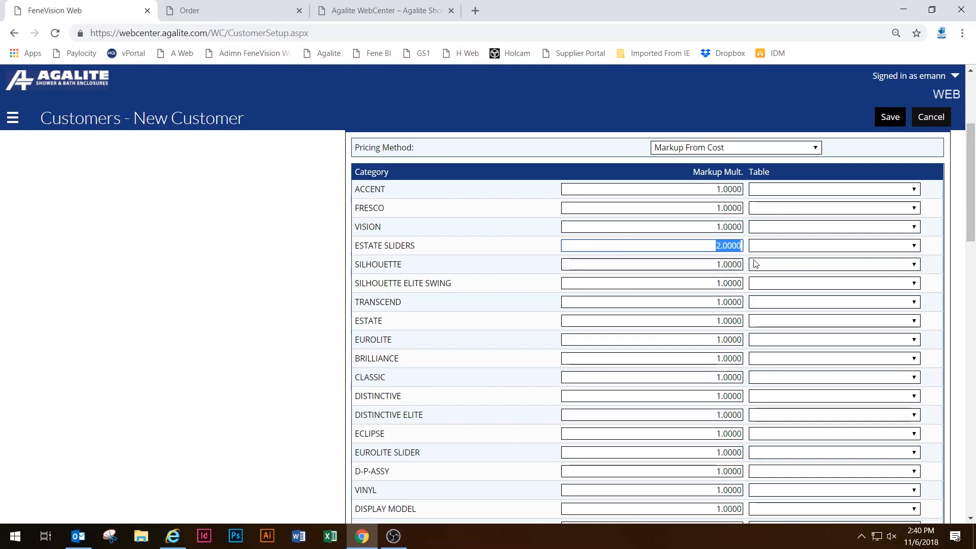
pyautogui.scroll(-1, 675, 246)
pyautogui.scroll(1, 675, 252)
pyautogui.click(678, 208)
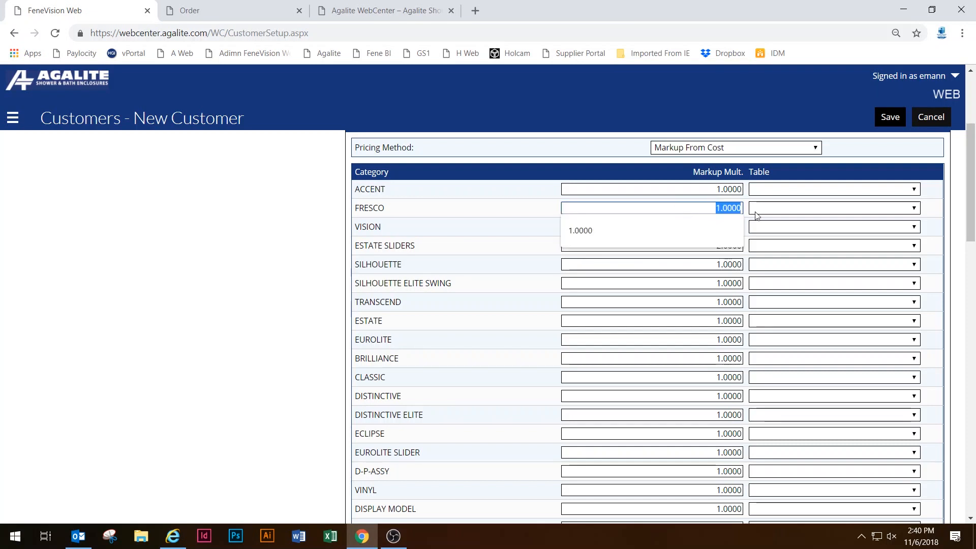
pyautogui.scroll(-1, 747, 237)
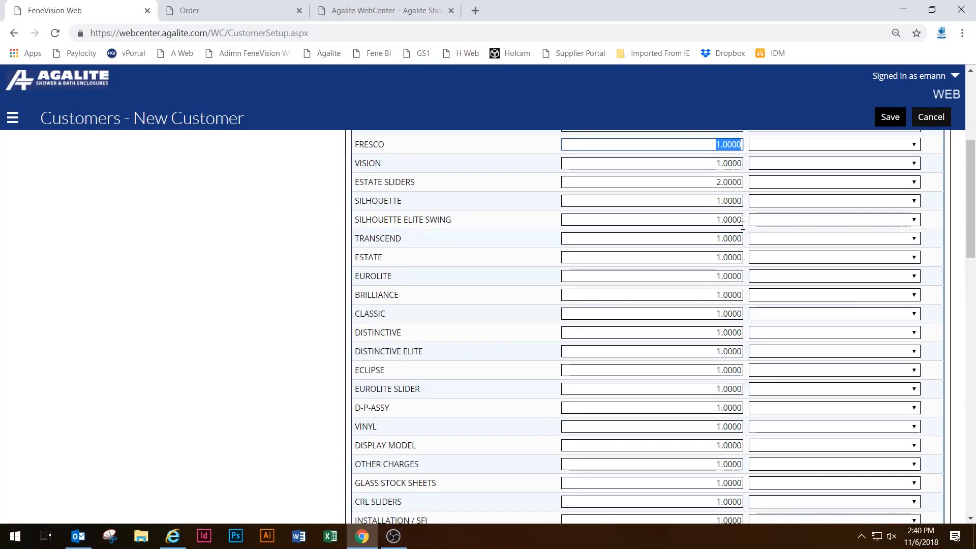
pyautogui.scroll(-1, 459, 153)
pyautogui.scroll(-5, 460, 152)
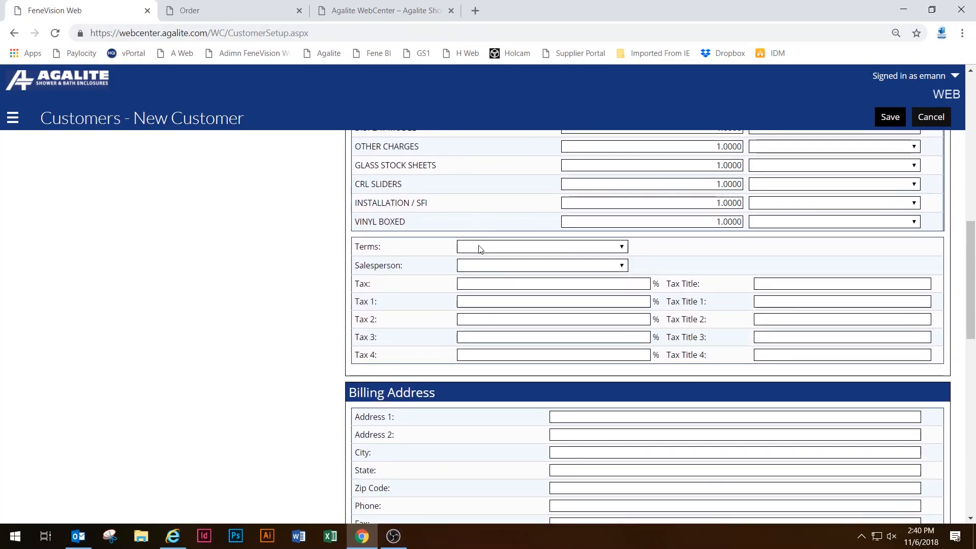
pyautogui.click(479, 247)
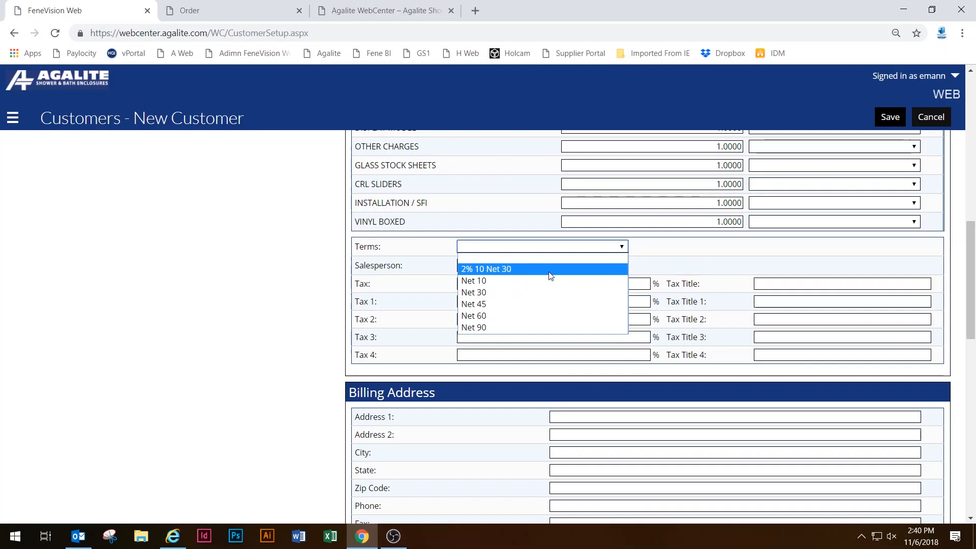
pyautogui.click(646, 253)
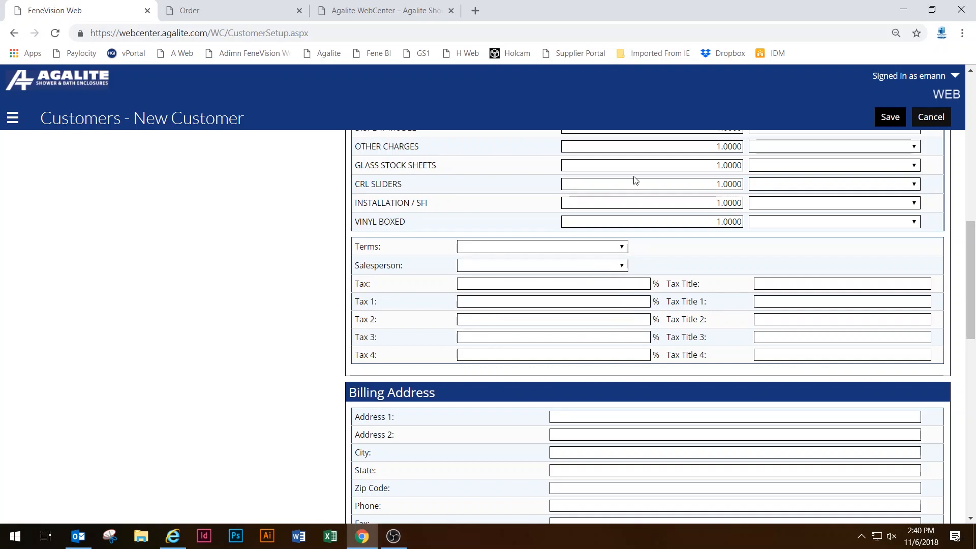
pyautogui.click(545, 266)
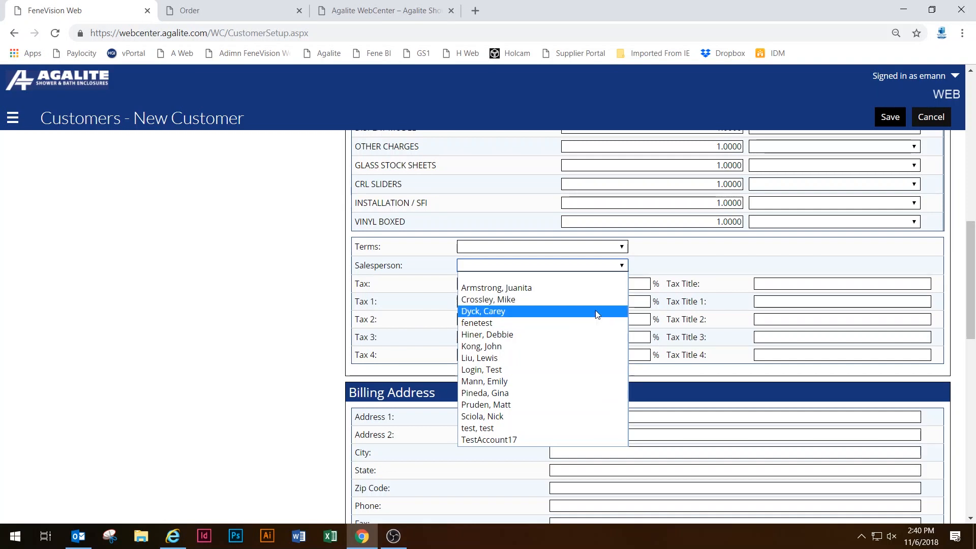
pyautogui.click(676, 256)
pyautogui.click(644, 284)
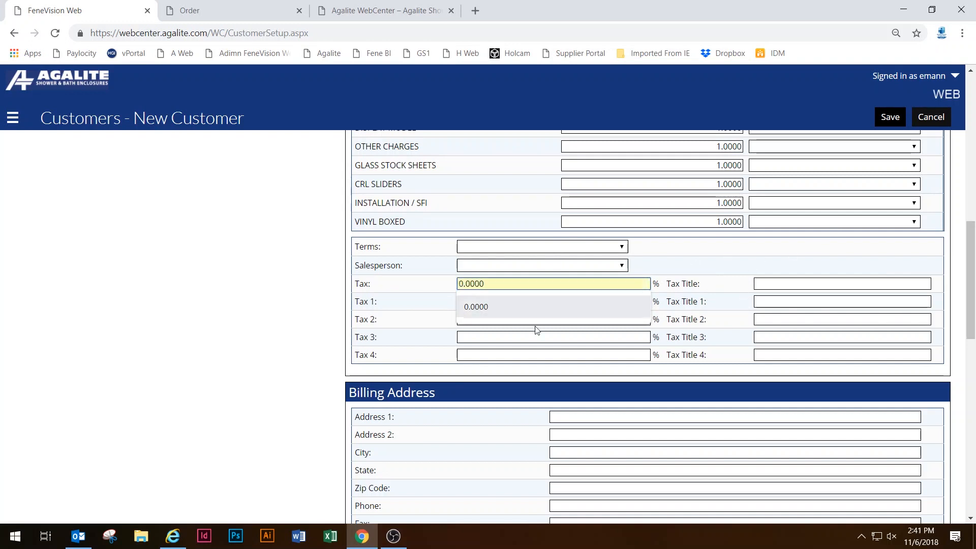
pyautogui.click(377, 321)
pyautogui.click(482, 287)
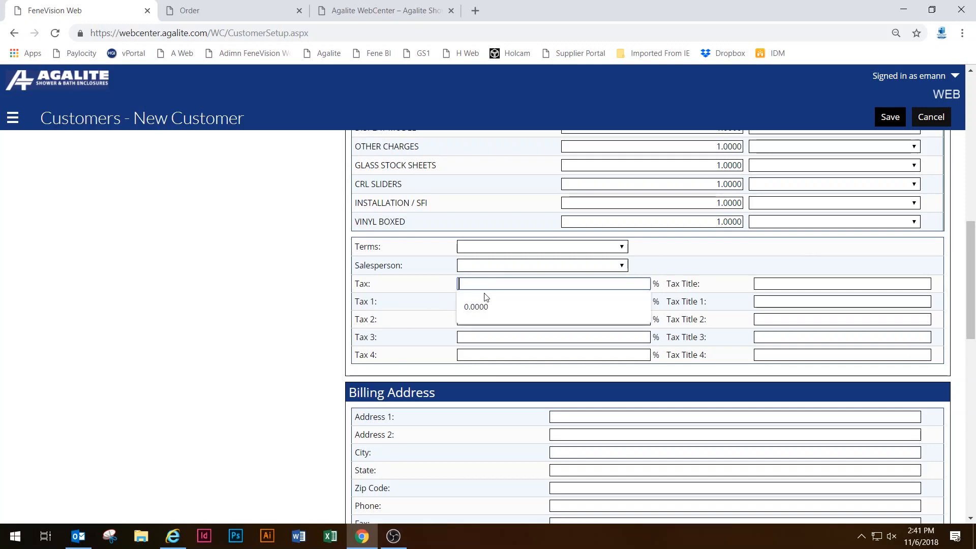
pyautogui.click(439, 308)
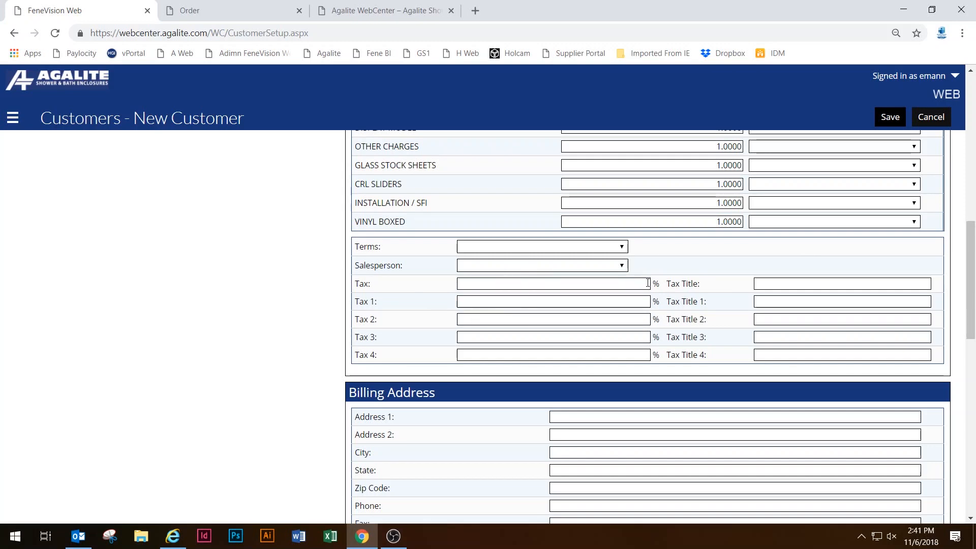
pyautogui.click(612, 285)
pyautogui.click(770, 252)
pyautogui.scroll(-2, 737, 257)
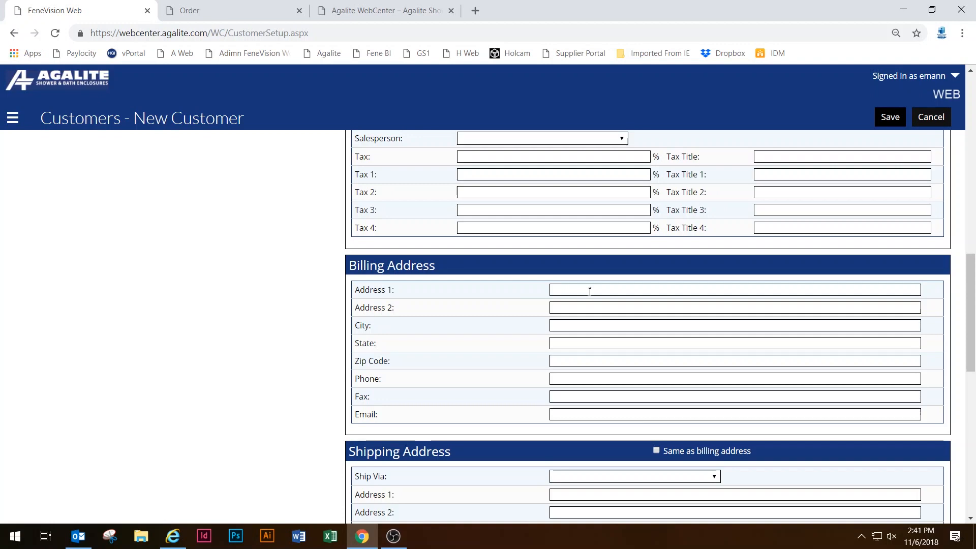
pyautogui.scroll(-4, 611, 349)
pyautogui.scroll(1, 593, 363)
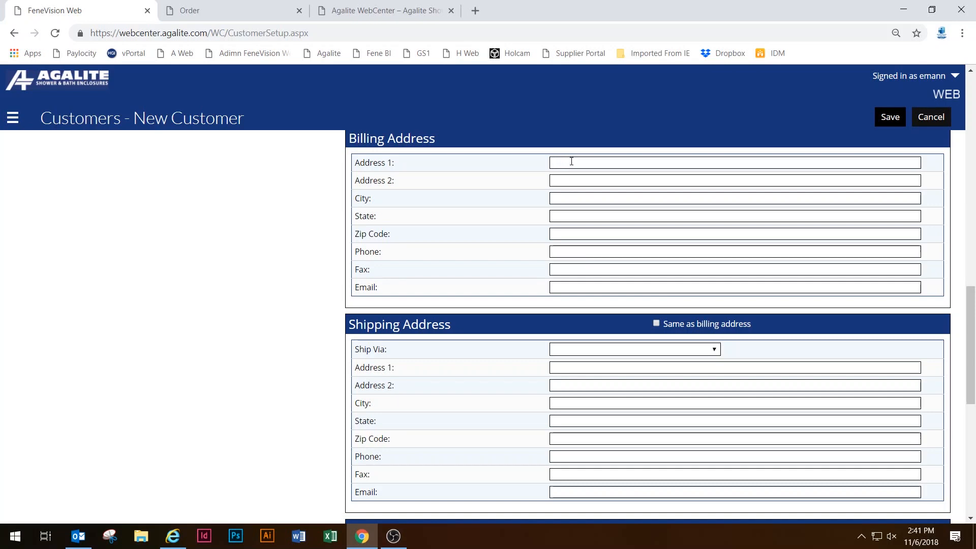
pyautogui.click(571, 161)
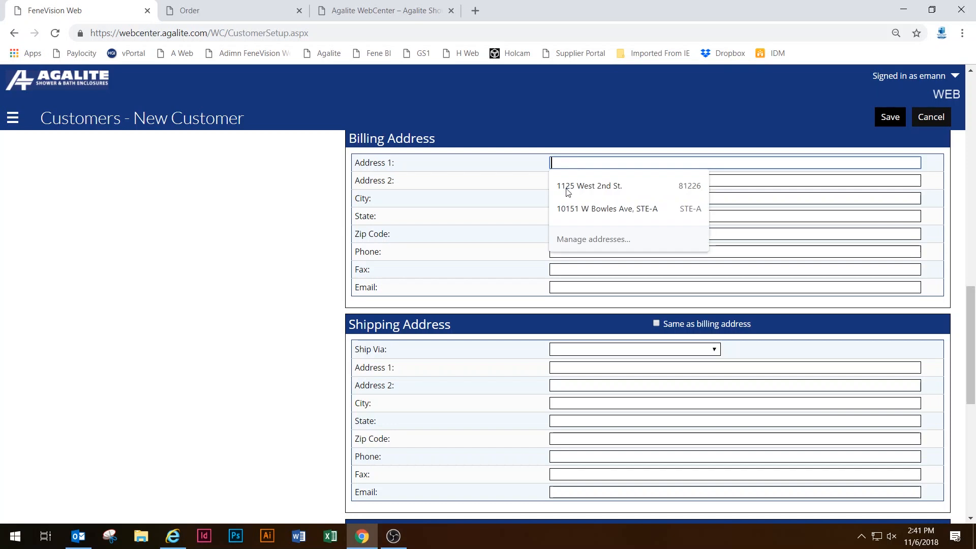
pyautogui.click(466, 231)
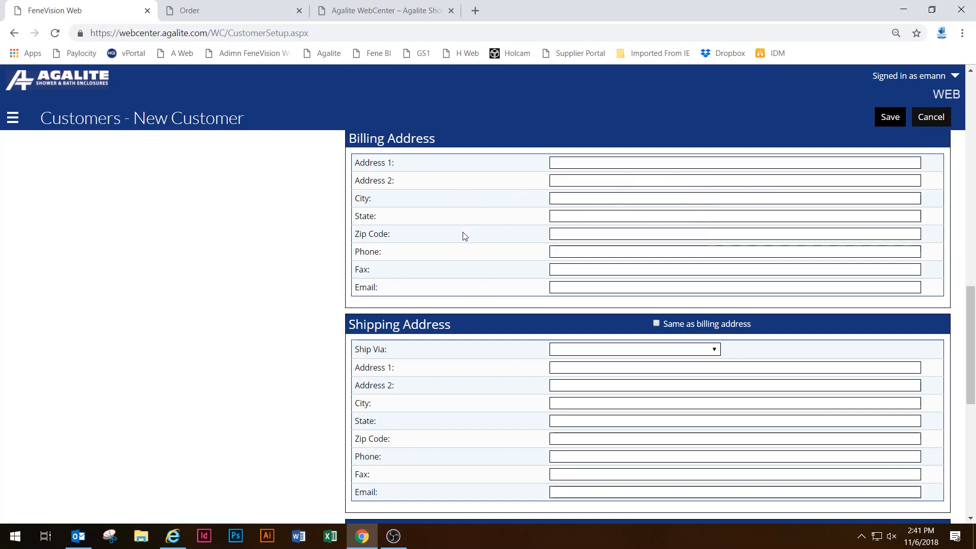
pyautogui.scroll(-2, 465, 264)
pyautogui.scroll(2, 497, 287)
pyautogui.scroll(1, 498, 282)
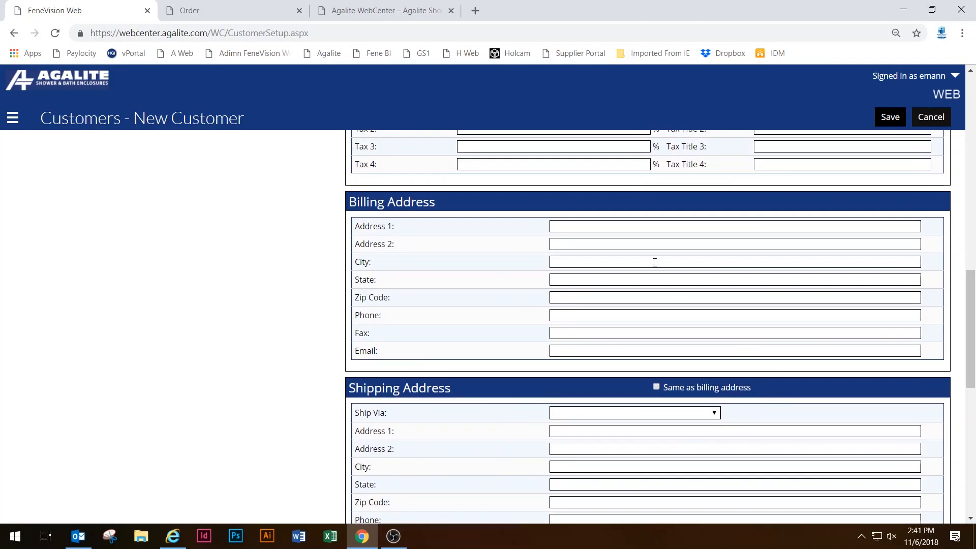
pyautogui.scroll(-2, 655, 267)
pyautogui.scroll(3, 655, 265)
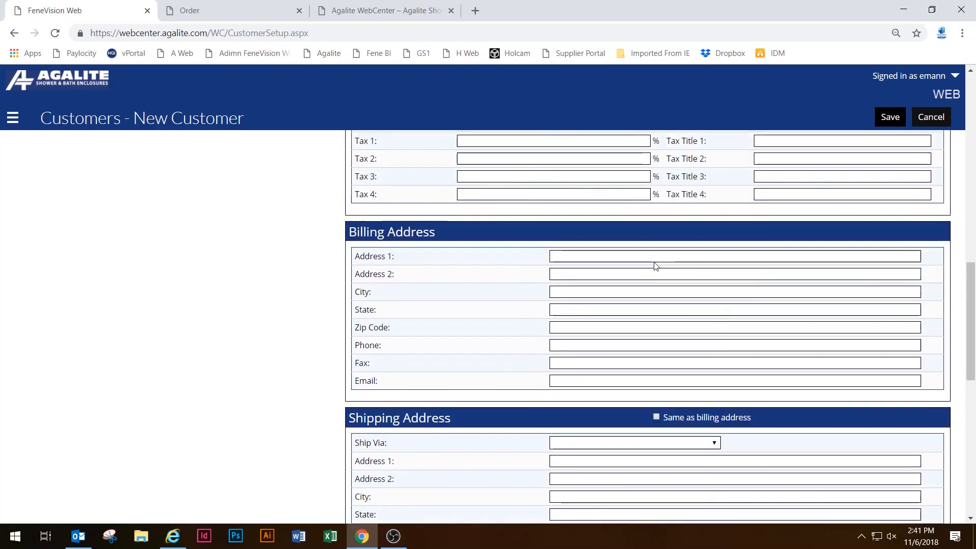
pyautogui.scroll(-5, 610, 351)
pyautogui.scroll(-2, 472, 356)
pyautogui.scroll(6, 479, 355)
pyautogui.scroll(12, 562, 334)
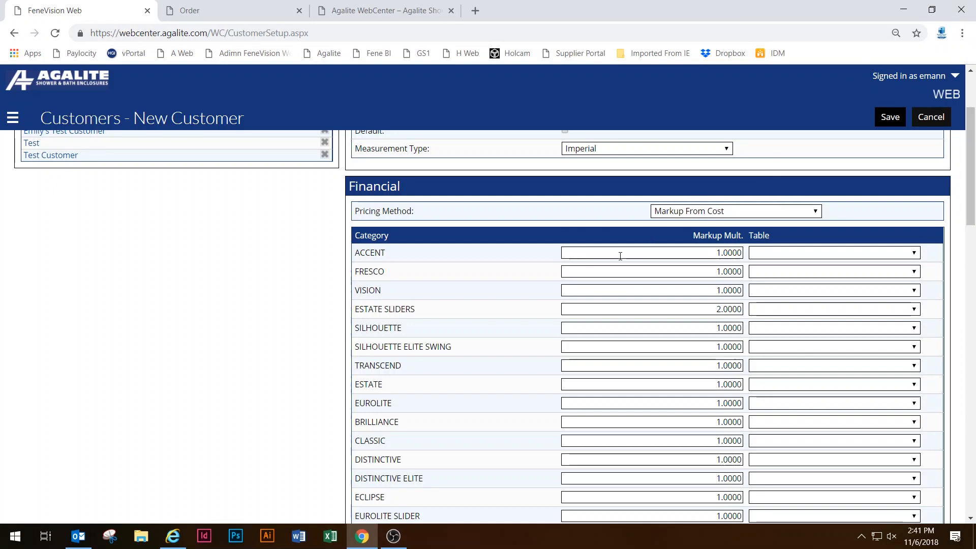
pyautogui.scroll(-2, 620, 256)
pyautogui.scroll(-4, 621, 255)
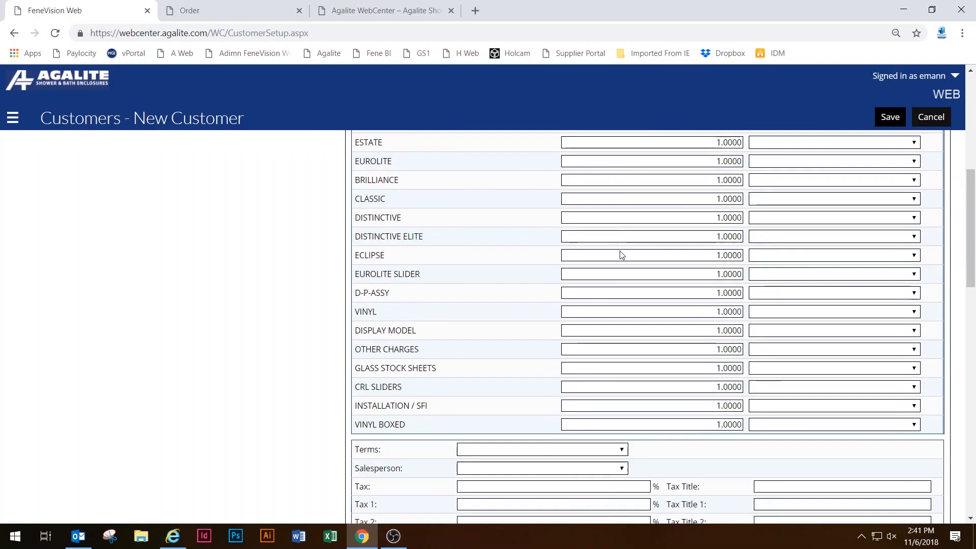
pyautogui.scroll(-4, 595, 371)
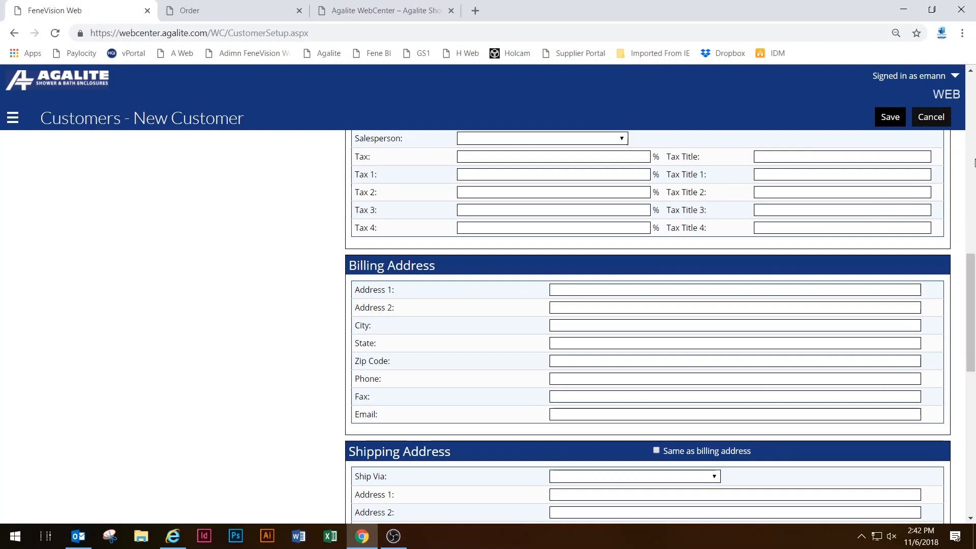
pyautogui.scroll(10, 734, 214)
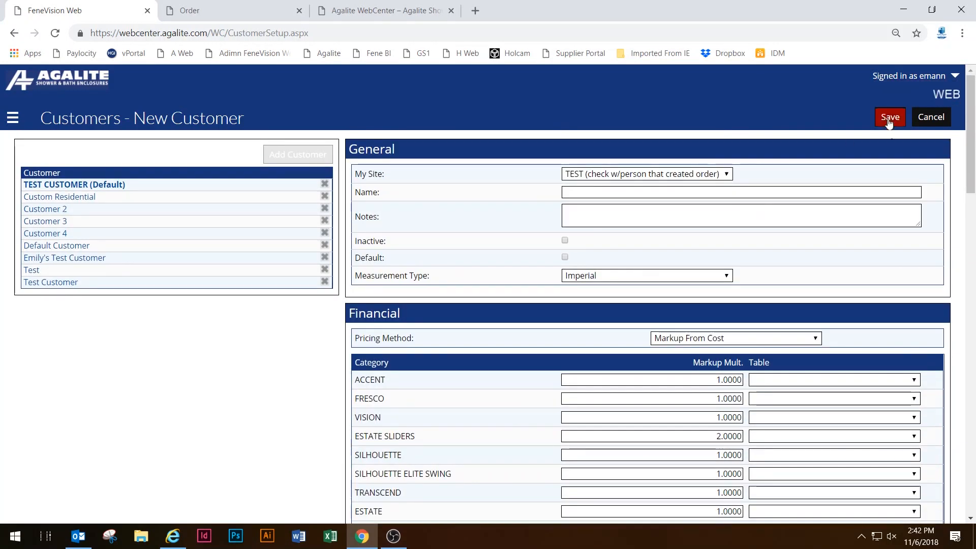
# Cancel the unsaved new customer, view Customer 4, then return to the Dashboard.
pyautogui.click(637, 191)
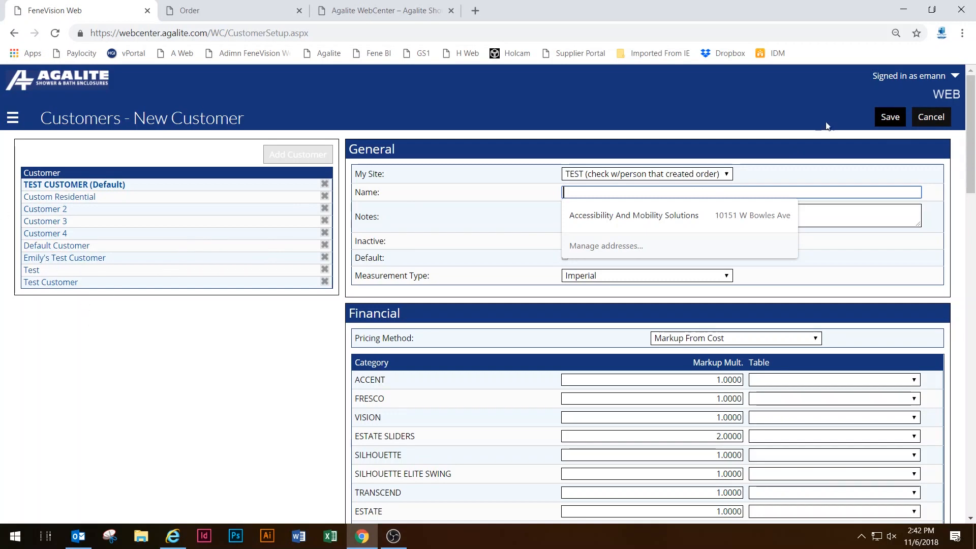
pyautogui.click(921, 119)
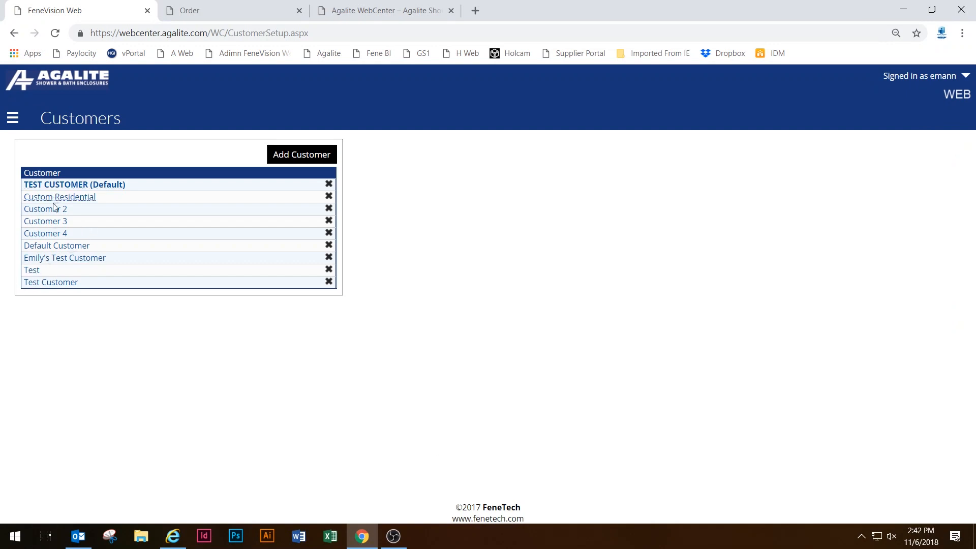
pyautogui.click(51, 233)
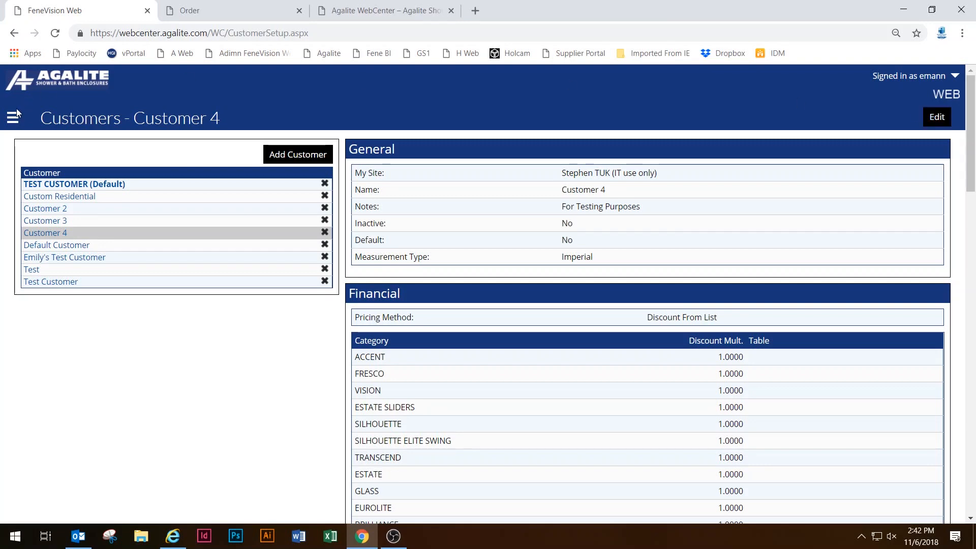
pyautogui.click(72, 77)
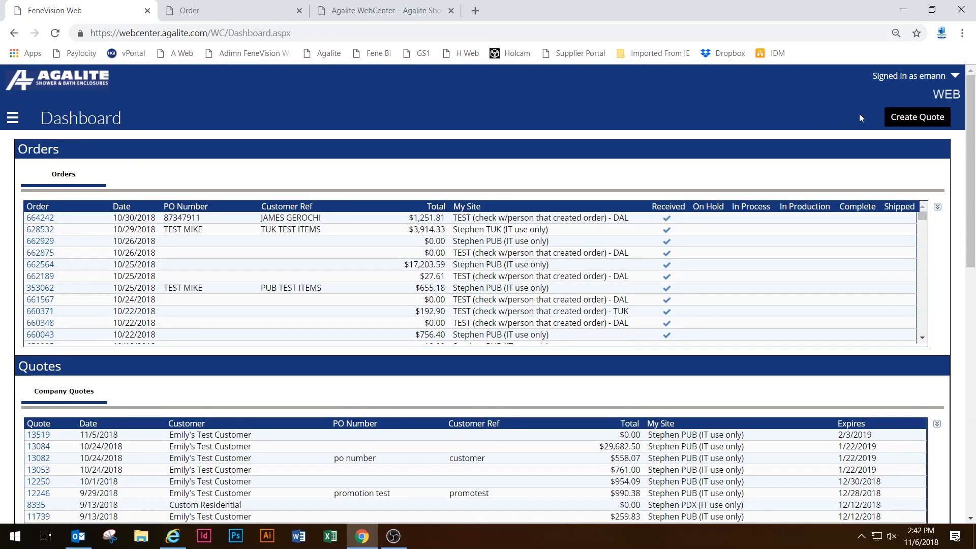
# Start a new quote, choose its site, and keep the test customer selected.
pyautogui.click(941, 116)
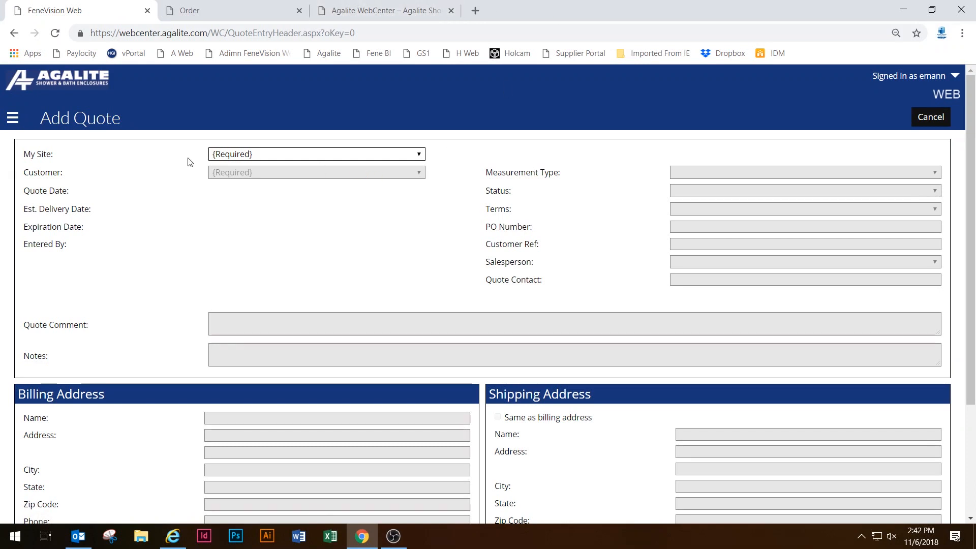
pyautogui.click(235, 155)
pyautogui.click(256, 237)
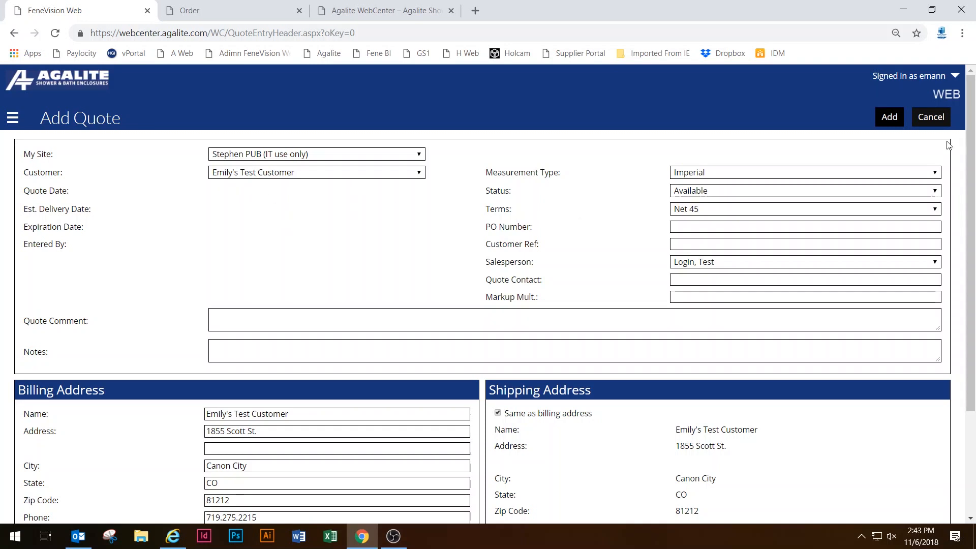
pyautogui.click(313, 173)
pyautogui.click(313, 173)
pyautogui.moveTo(487, 227); pyautogui.dragTo(529, 227)
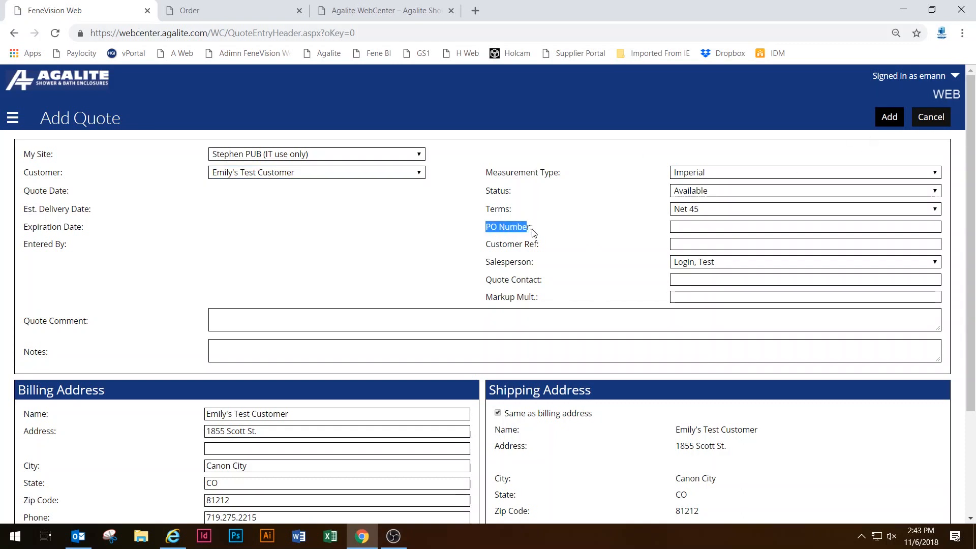
pyautogui.click(483, 253)
pyautogui.moveTo(484, 252); pyautogui.dragTo(548, 246)
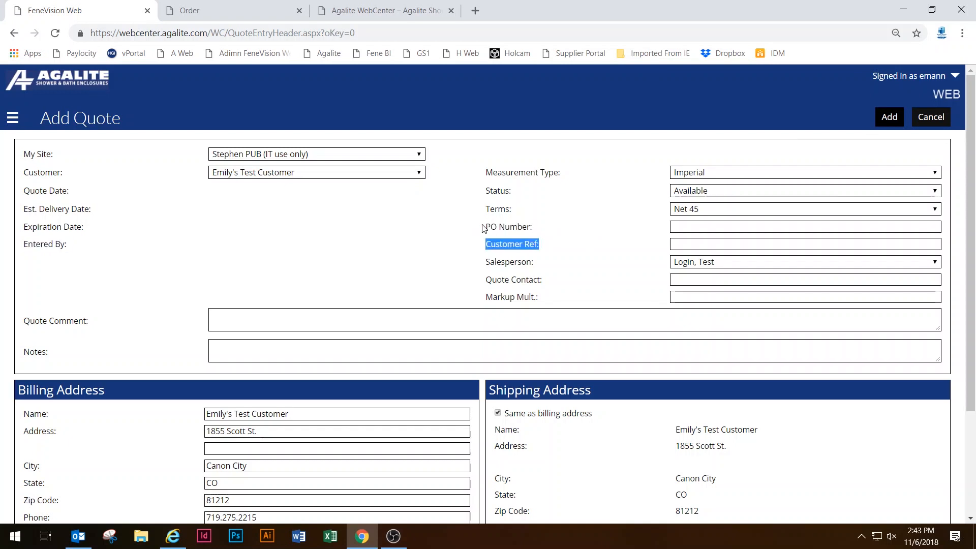
pyautogui.moveTo(484, 228); pyautogui.dragTo(541, 247)
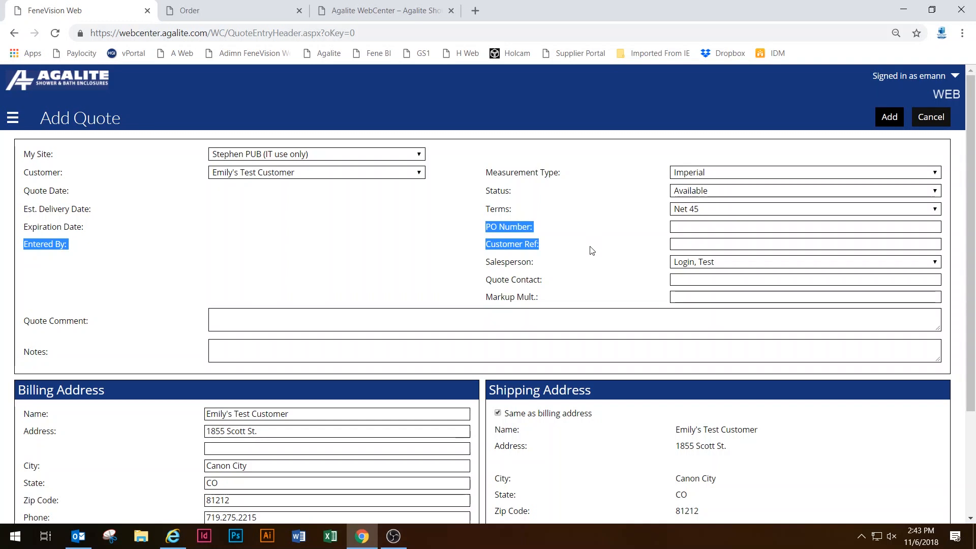
pyautogui.click(727, 226)
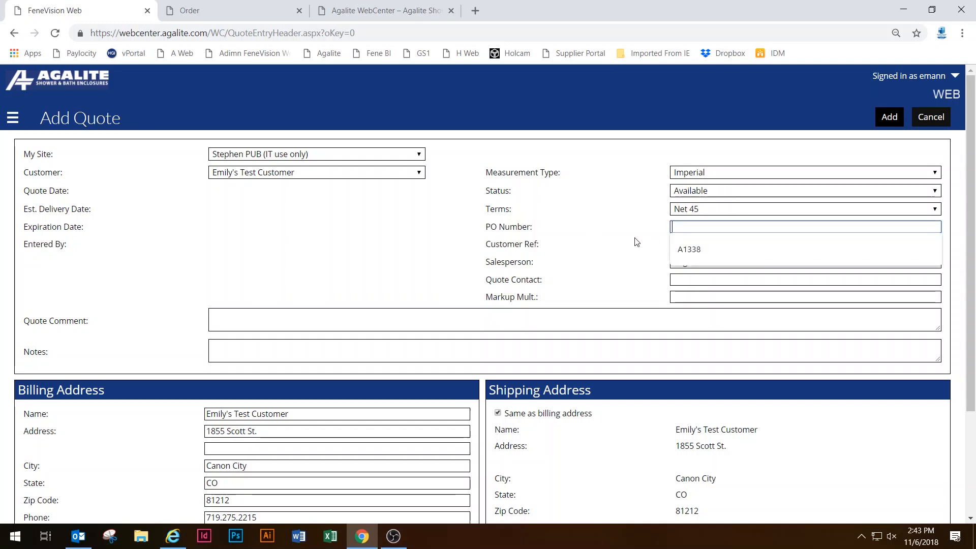
pyautogui.click(555, 244)
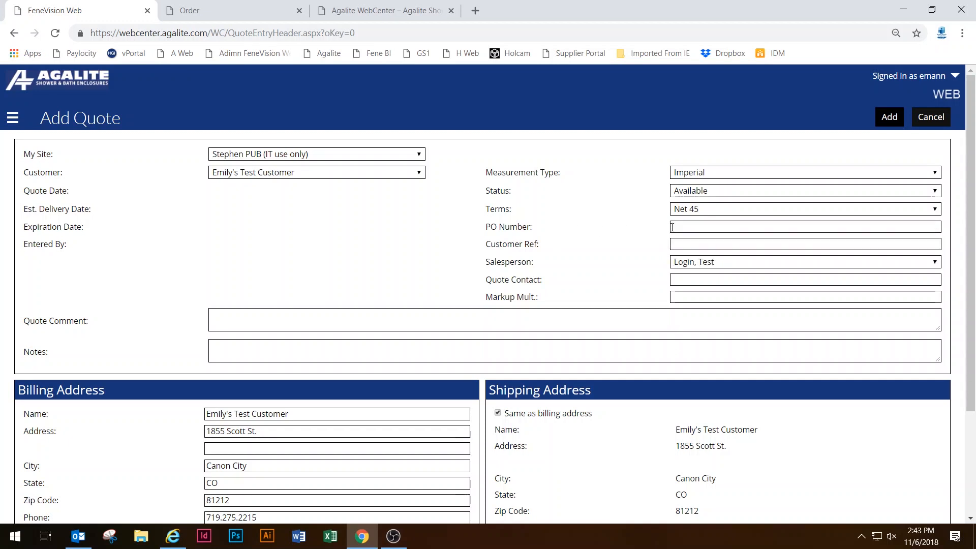
pyautogui.click(677, 228)
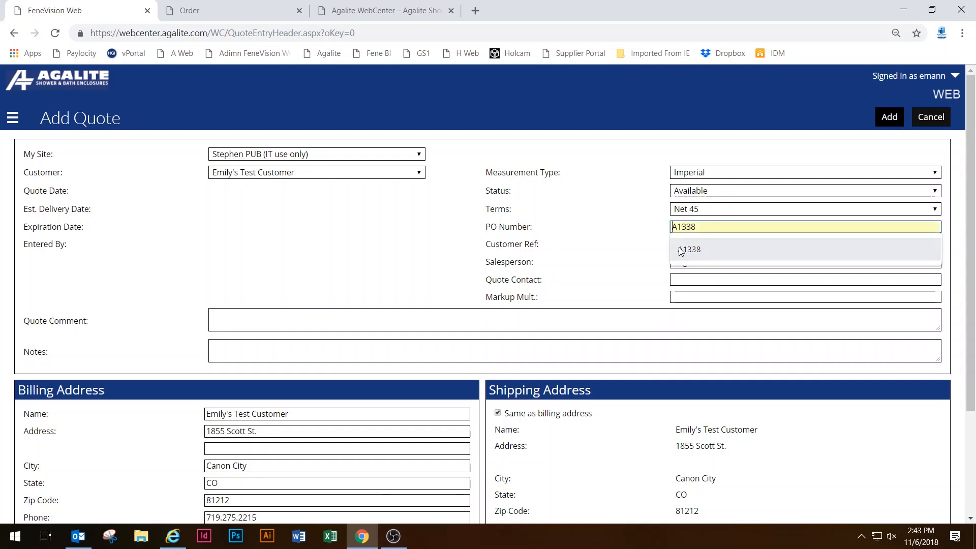
pyautogui.tripleClick(613, 258)
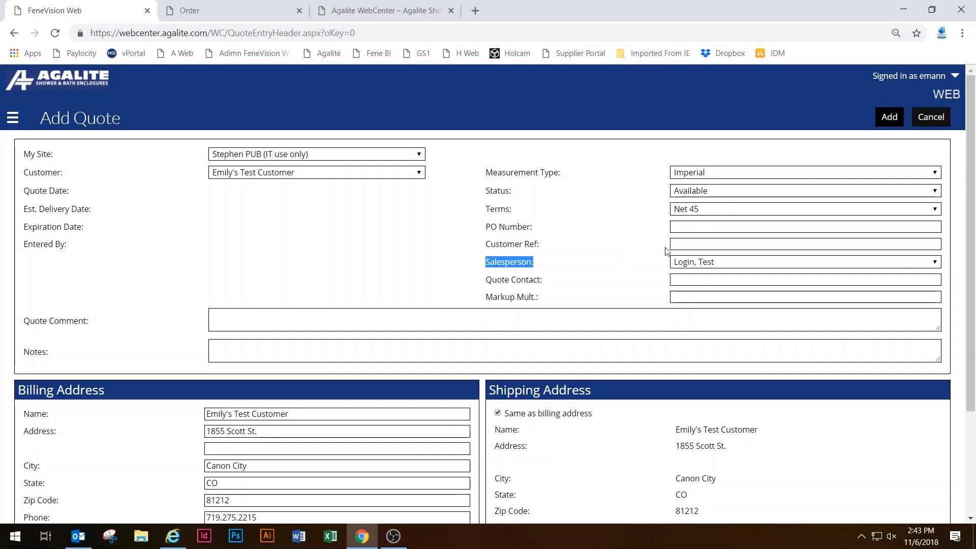
pyautogui.click(675, 247)
pyautogui.click(623, 235)
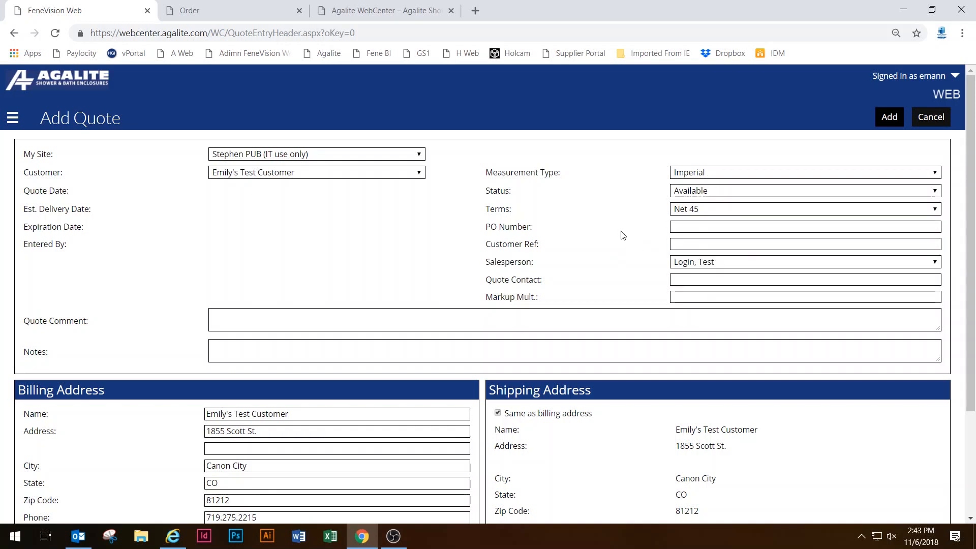
pyautogui.click(729, 225)
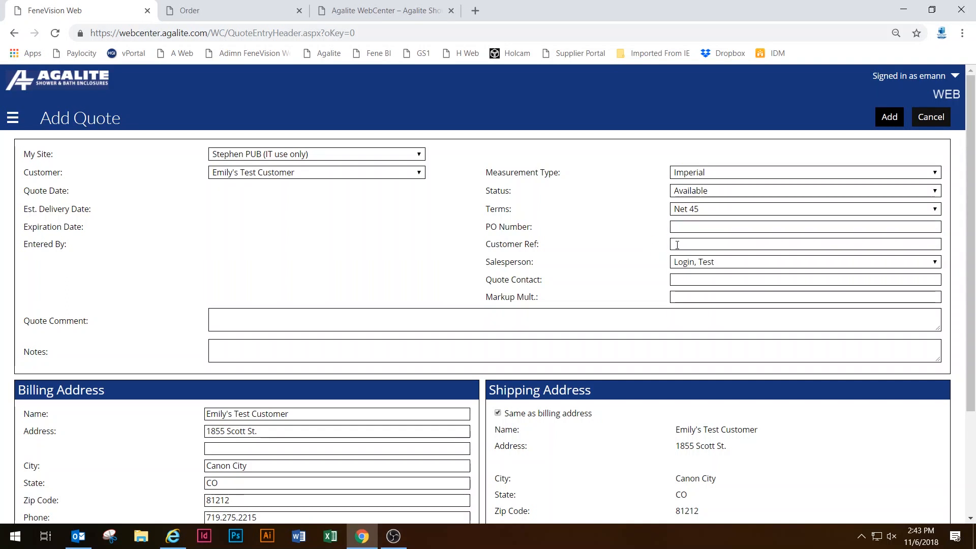
pyautogui.click(674, 243)
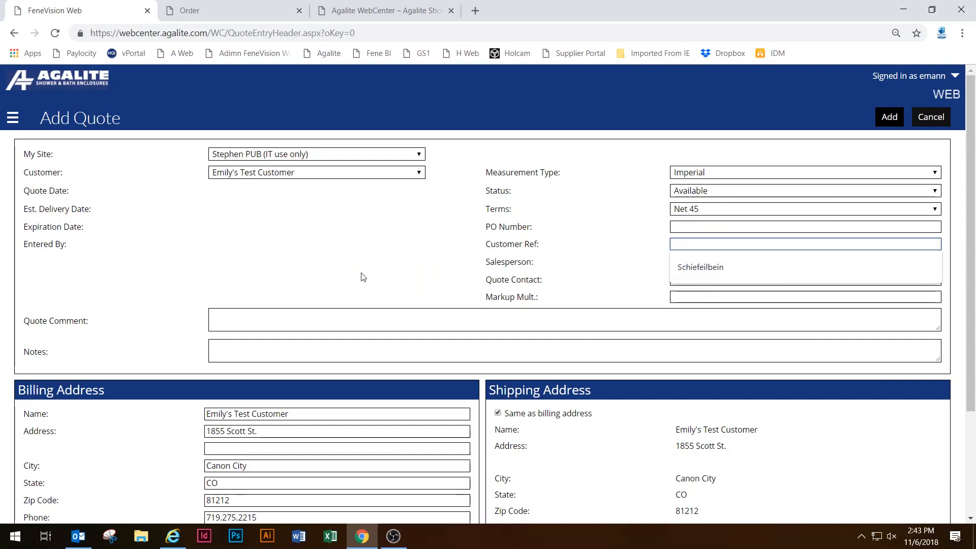
pyautogui.click(228, 312)
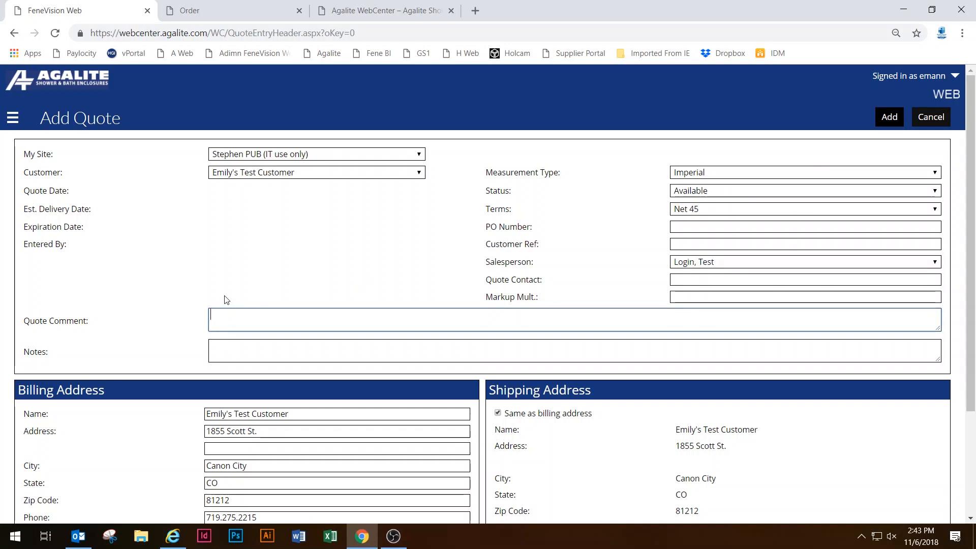
pyautogui.moveTo(26, 317); pyautogui.dragTo(153, 318)
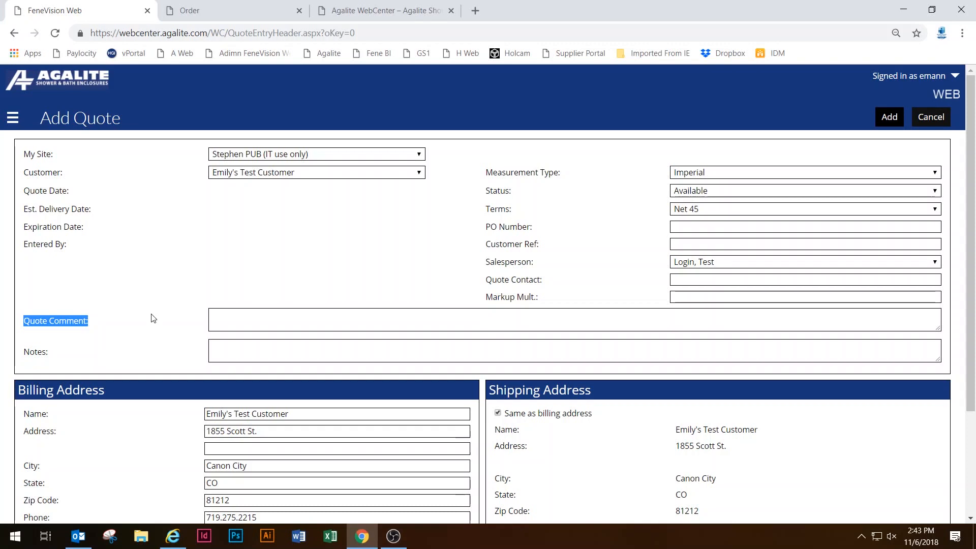
pyautogui.click(259, 321)
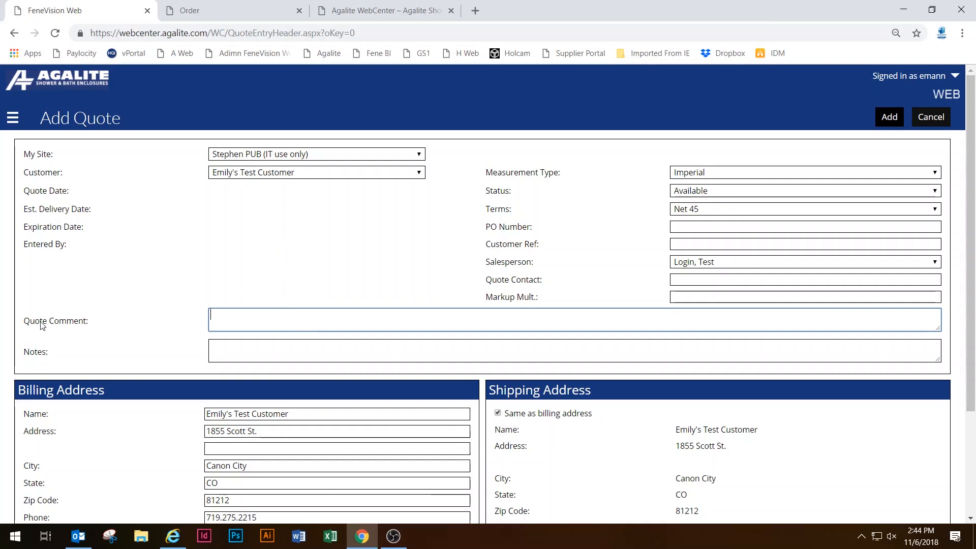
pyautogui.moveTo(24, 321); pyautogui.dragTo(87, 319)
pyautogui.click(237, 318)
pyautogui.click(240, 345)
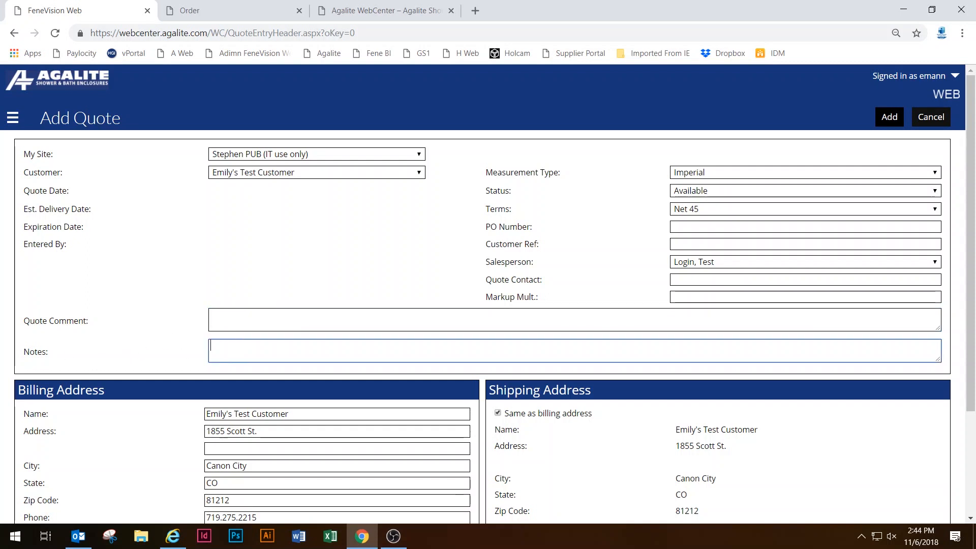
pyautogui.click(48, 352)
pyautogui.moveTo(48, 354); pyautogui.dragTo(23, 353)
pyautogui.click(252, 356)
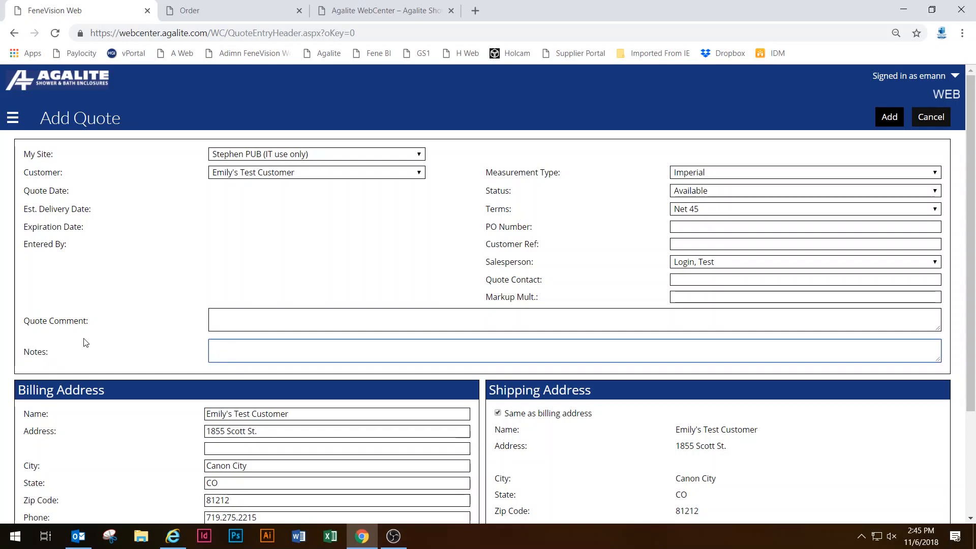
pyautogui.moveTo(31, 318); pyautogui.dragTo(94, 322)
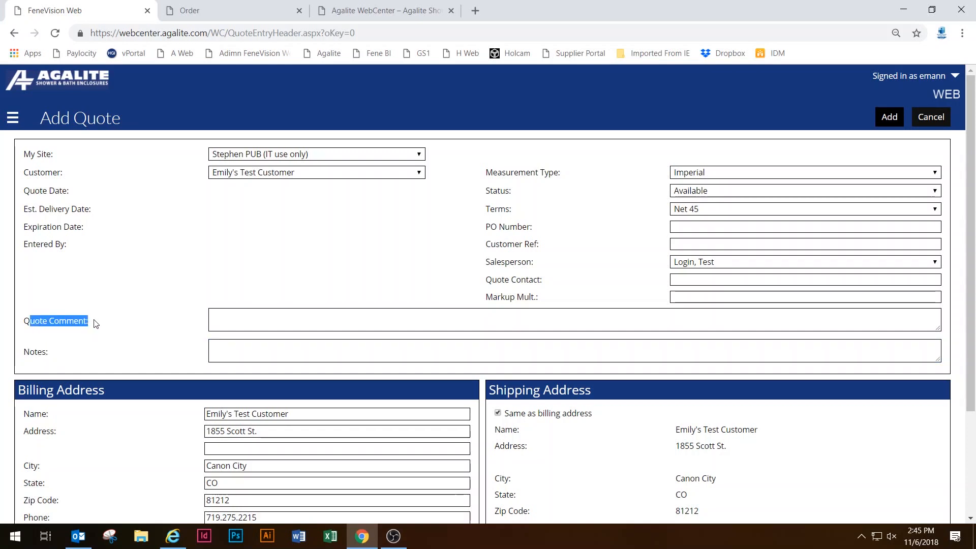
pyautogui.click(257, 324)
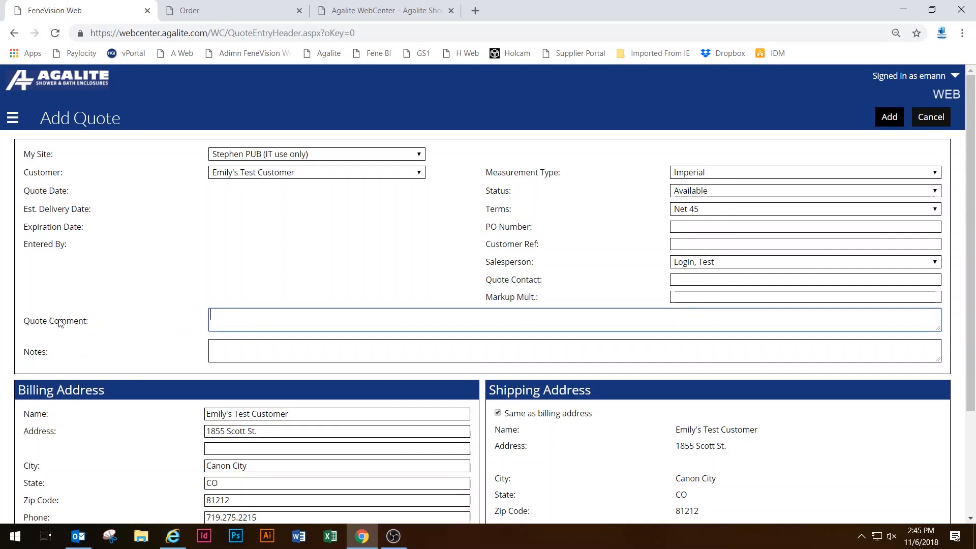
pyautogui.moveTo(29, 320); pyautogui.dragTo(113, 319)
pyautogui.moveTo(57, 354); pyautogui.dragTo(35, 342)
pyautogui.click(265, 339)
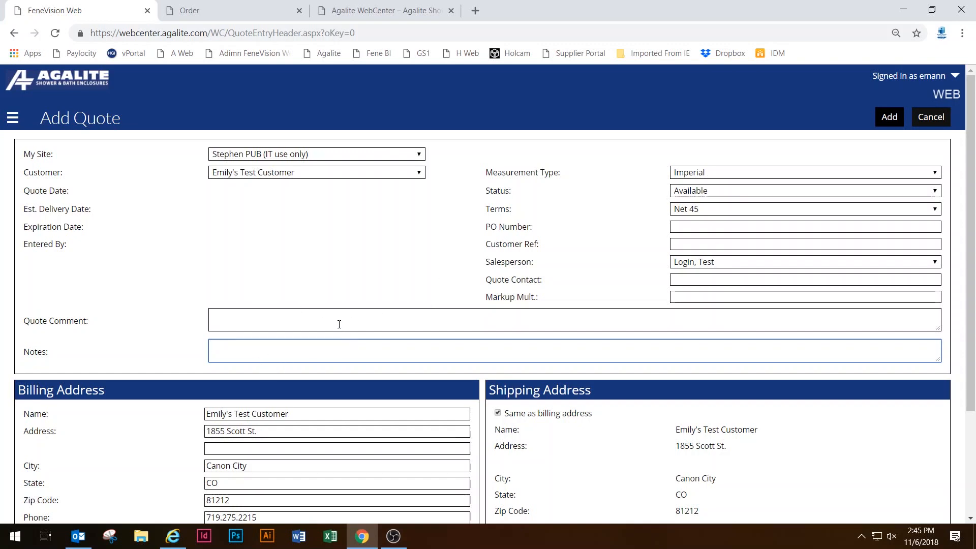
pyautogui.scroll(-1, 306, 342)
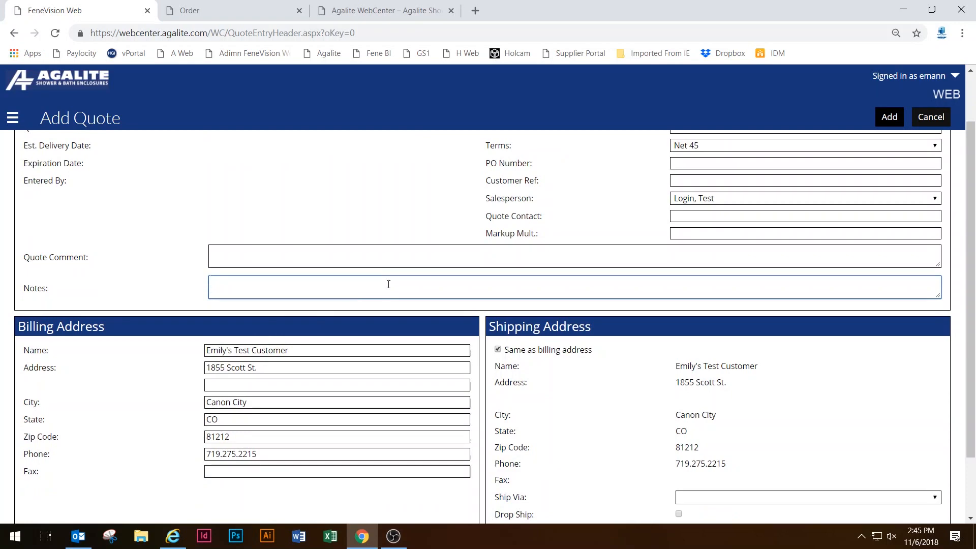
pyautogui.scroll(-1, 271, 329)
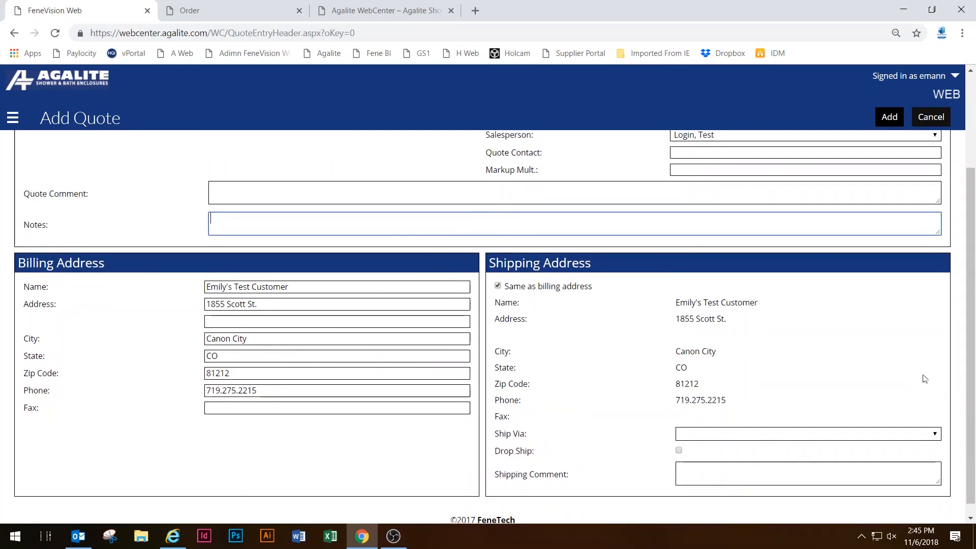
pyautogui.click(755, 436)
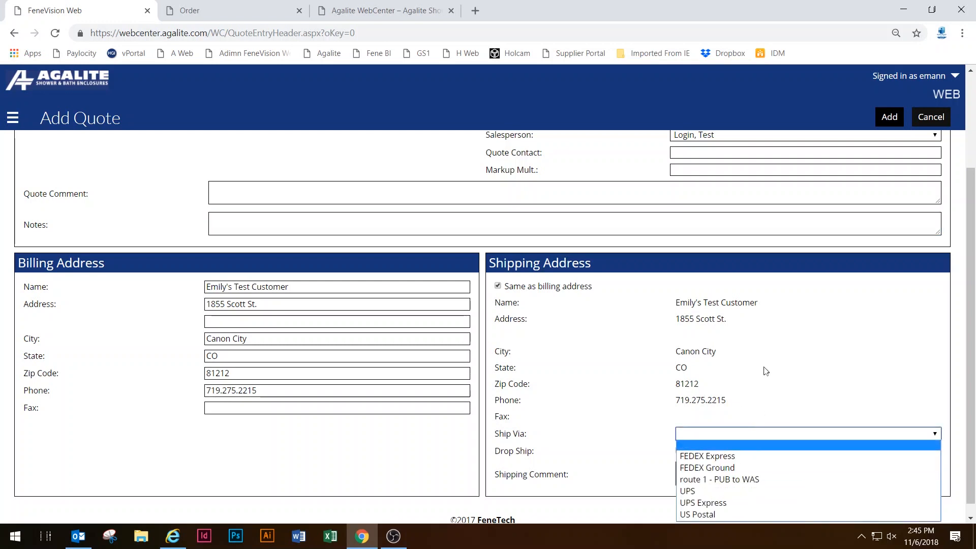
pyautogui.click(783, 391)
pyautogui.click(771, 472)
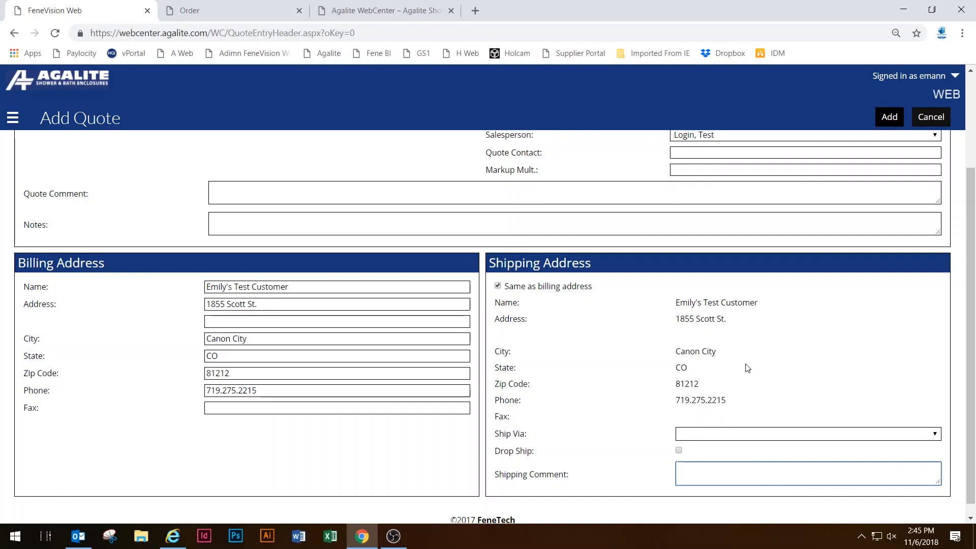
pyautogui.scroll(3, 762, 376)
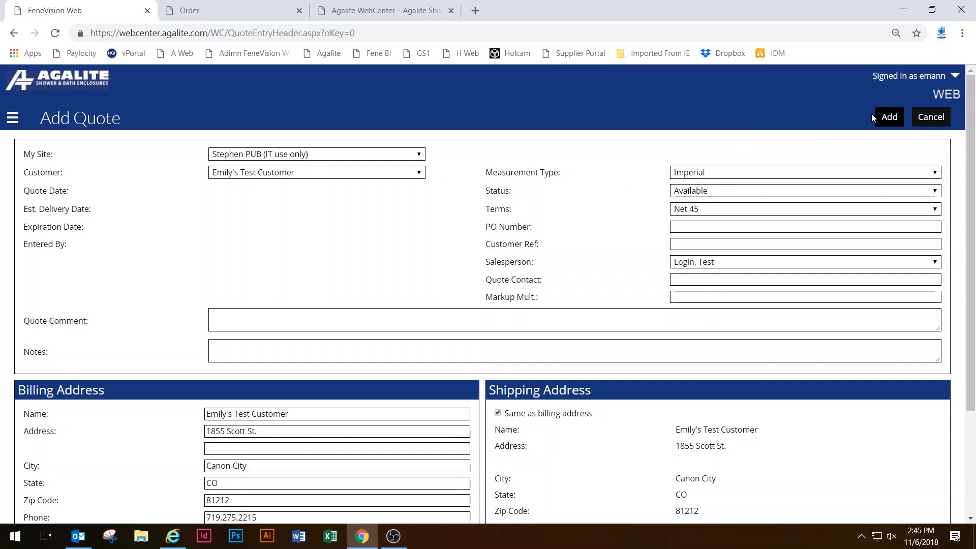
# Create quote #13606 and pick ESTATE part ESD180 - Estate 3/8" Swing Door with One 180° Panel.
pyautogui.click(887, 117)
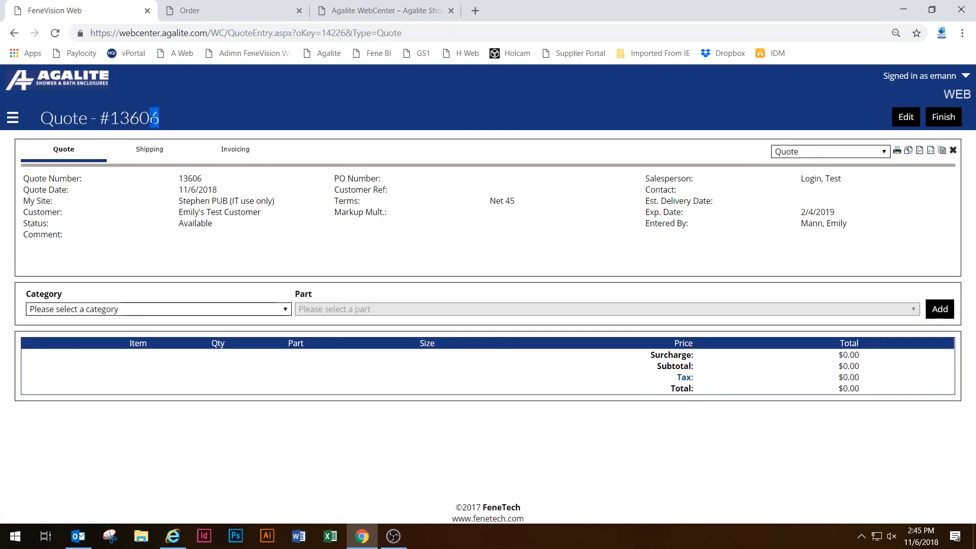
pyautogui.moveTo(160, 118); pyautogui.dragTo(110, 117)
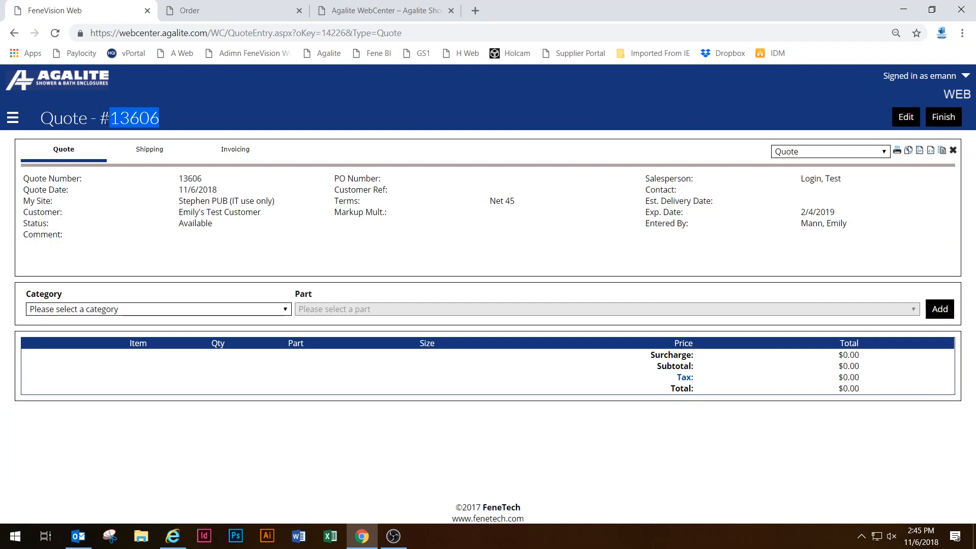
pyautogui.click(93, 310)
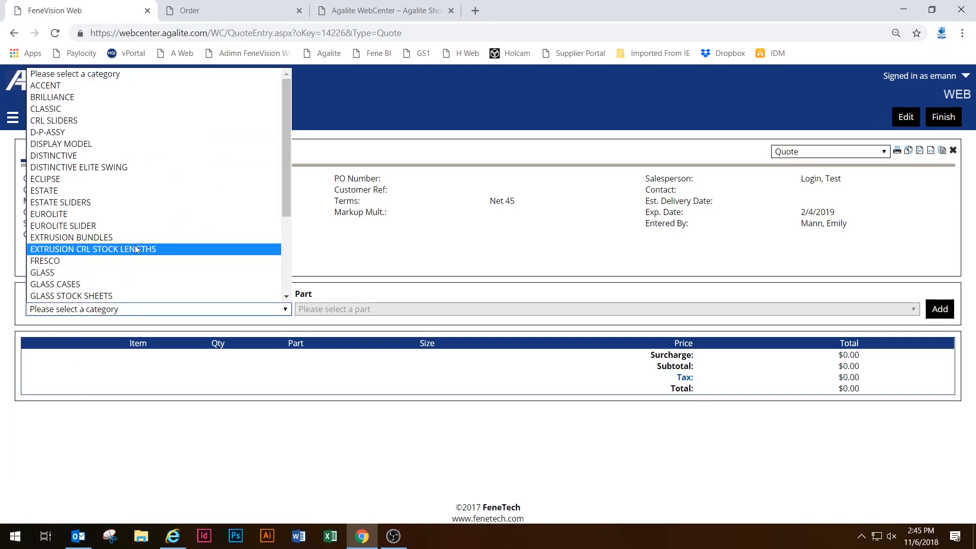
pyautogui.click(125, 196)
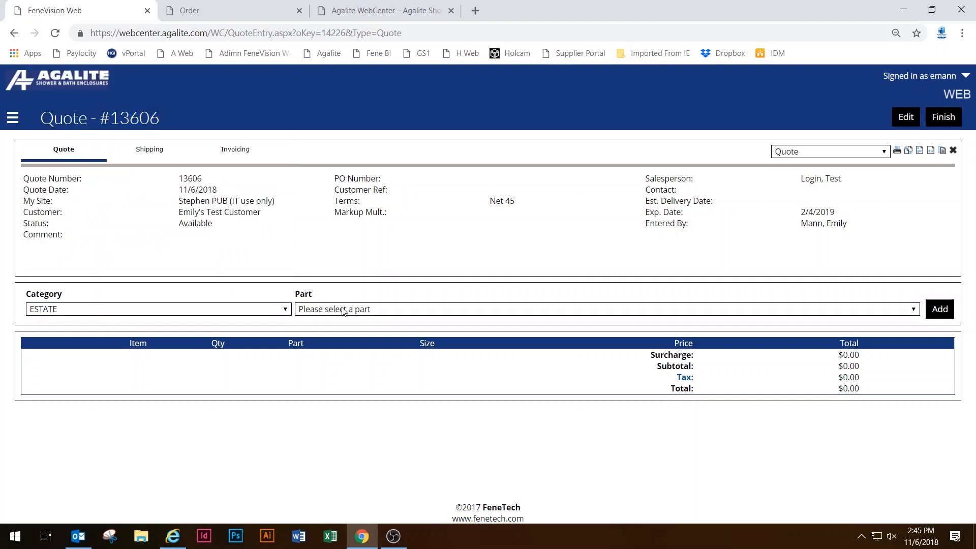
pyautogui.click(344, 309)
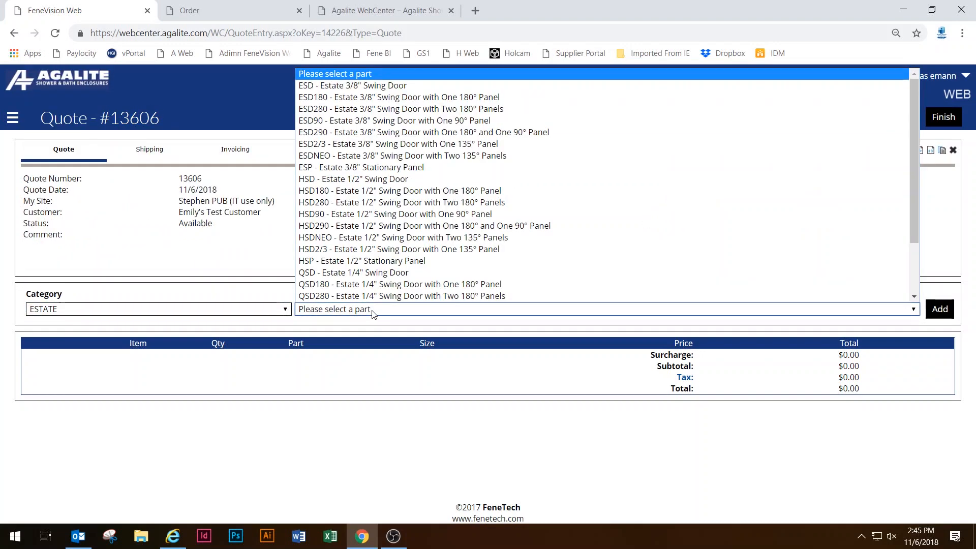
pyautogui.click(338, 98)
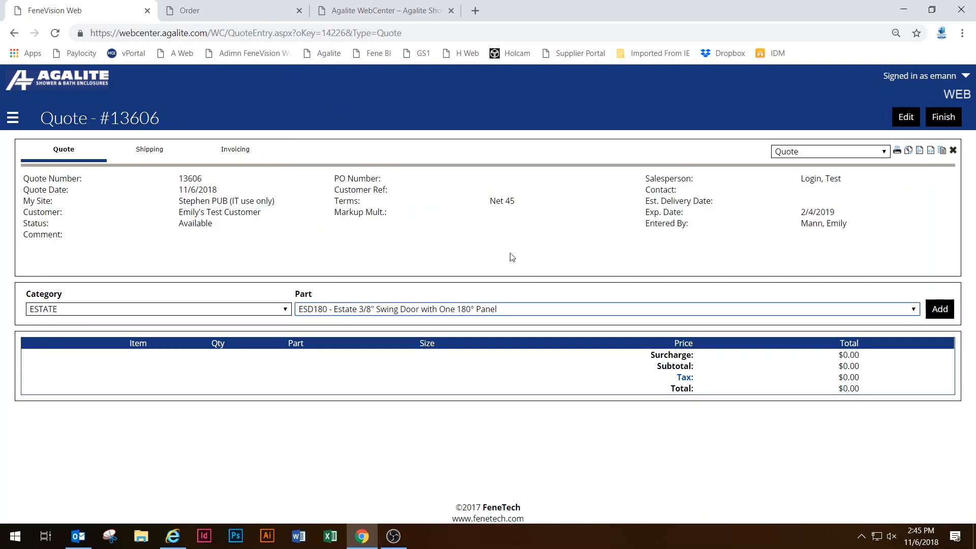
# Add the ESD180 part to quote #13606 and confirm its item properties.
pyautogui.click(935, 312)
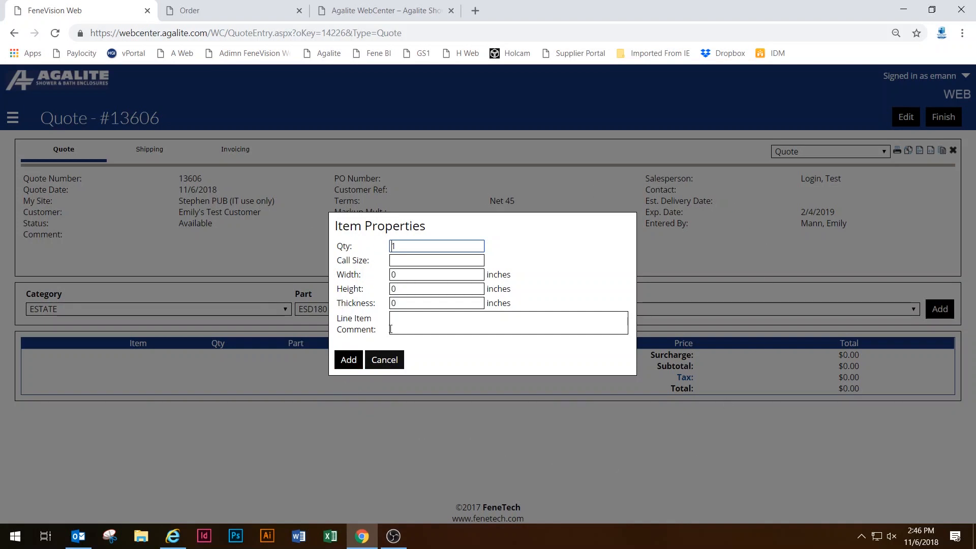
pyautogui.click(348, 361)
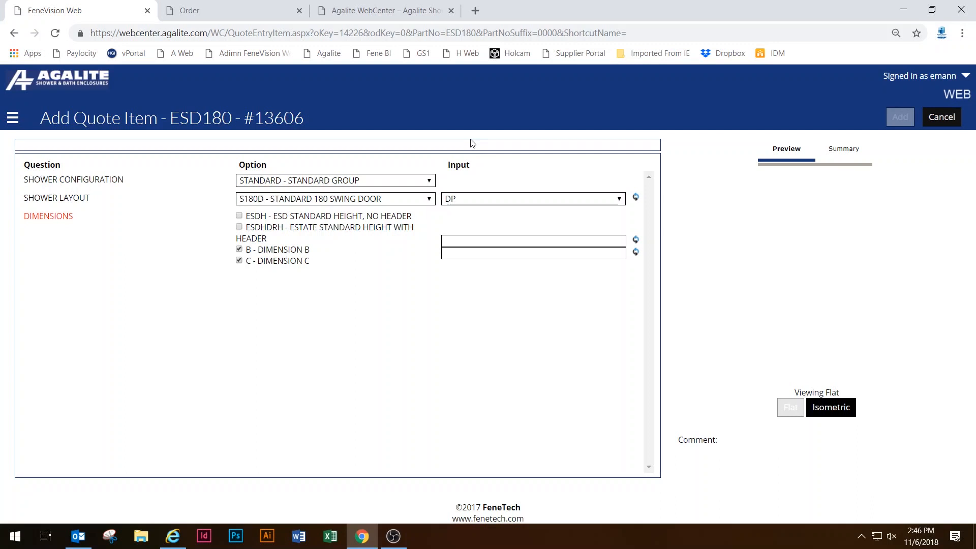
pyautogui.click(321, 181)
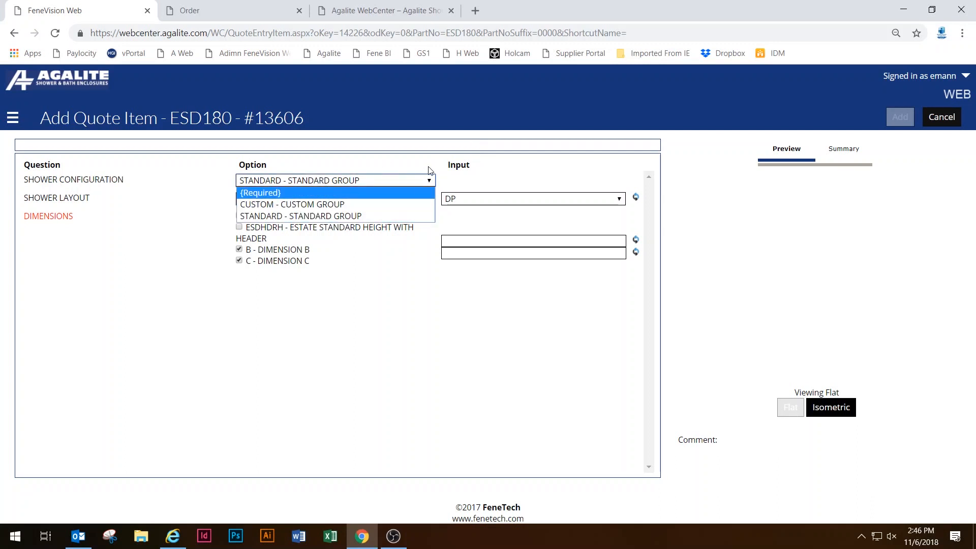
pyautogui.click(431, 178)
pyautogui.click(389, 182)
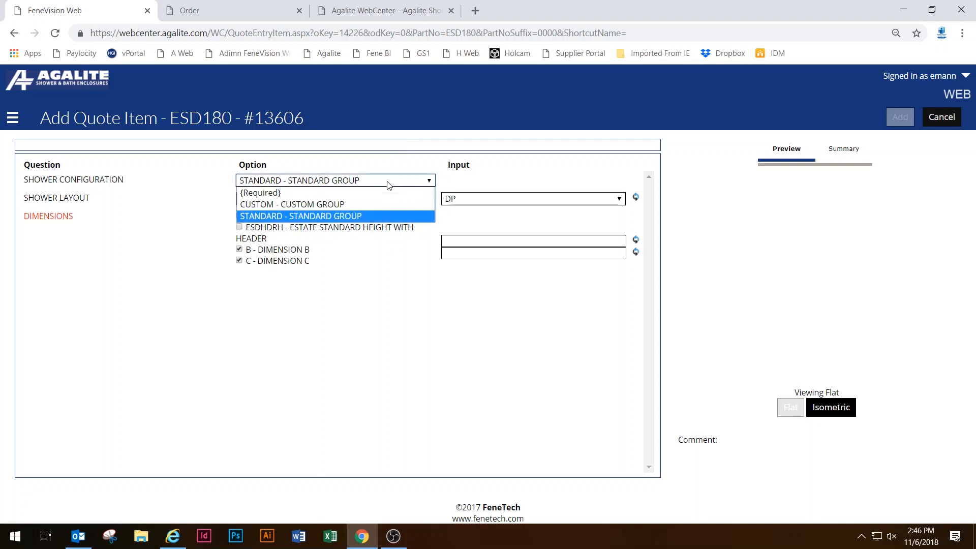
pyautogui.click(389, 182)
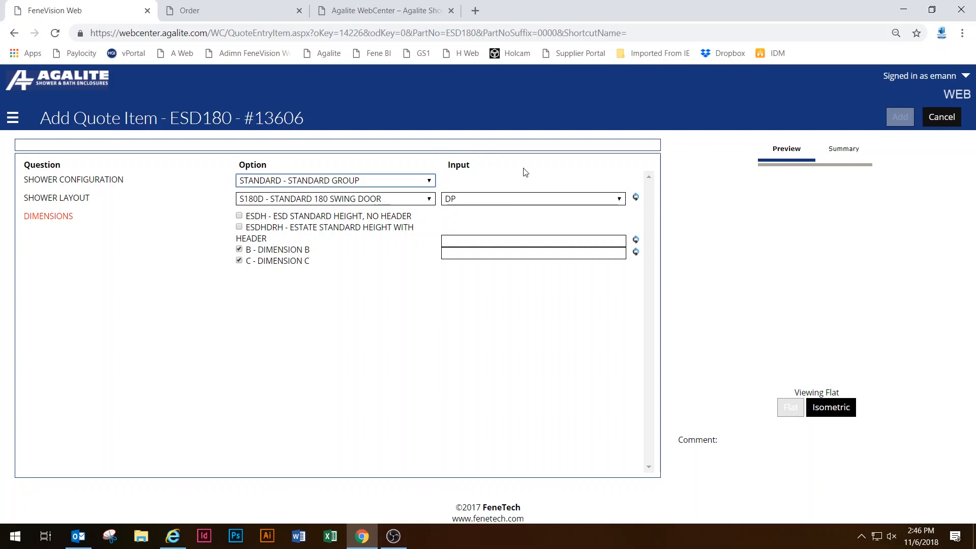
pyautogui.click(326, 182)
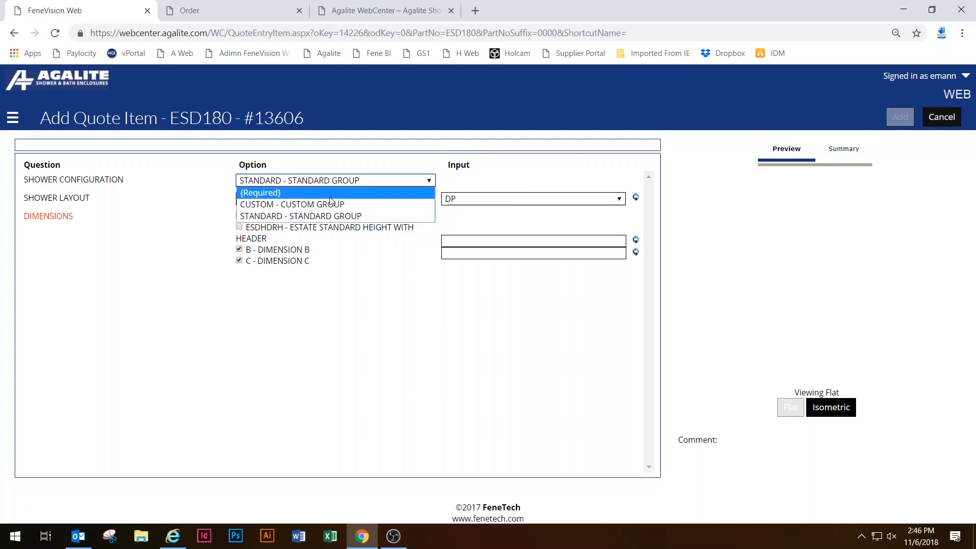
pyautogui.click(478, 169)
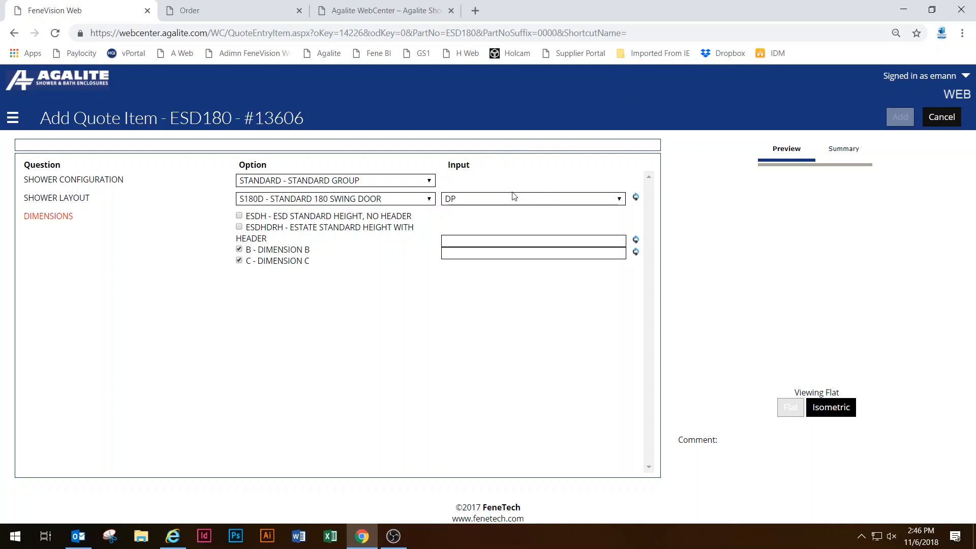
pyautogui.click(363, 183)
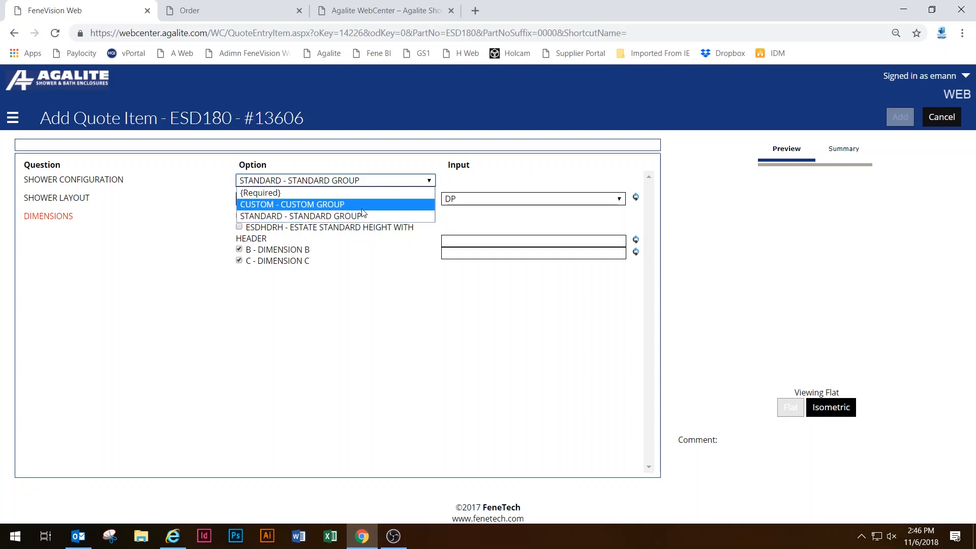
pyautogui.click(496, 180)
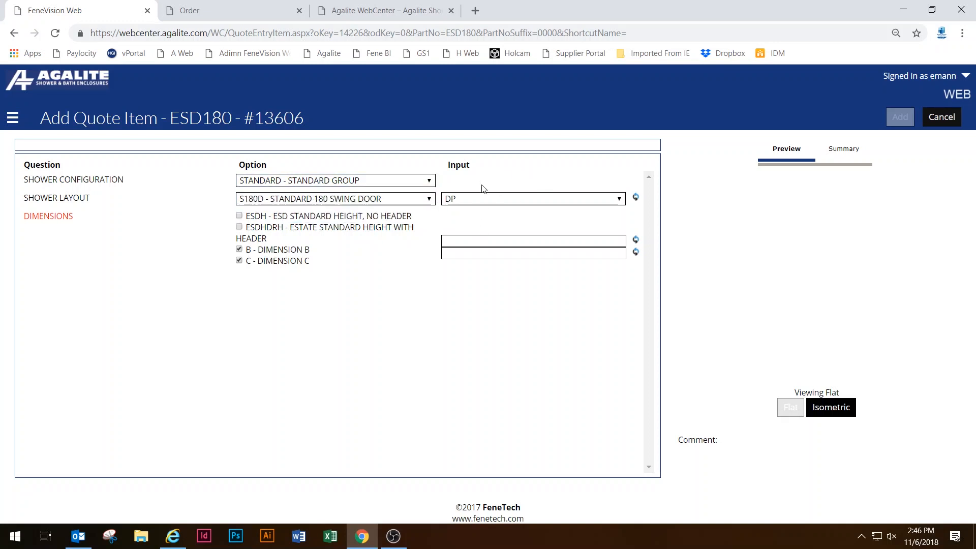
pyautogui.click(421, 181)
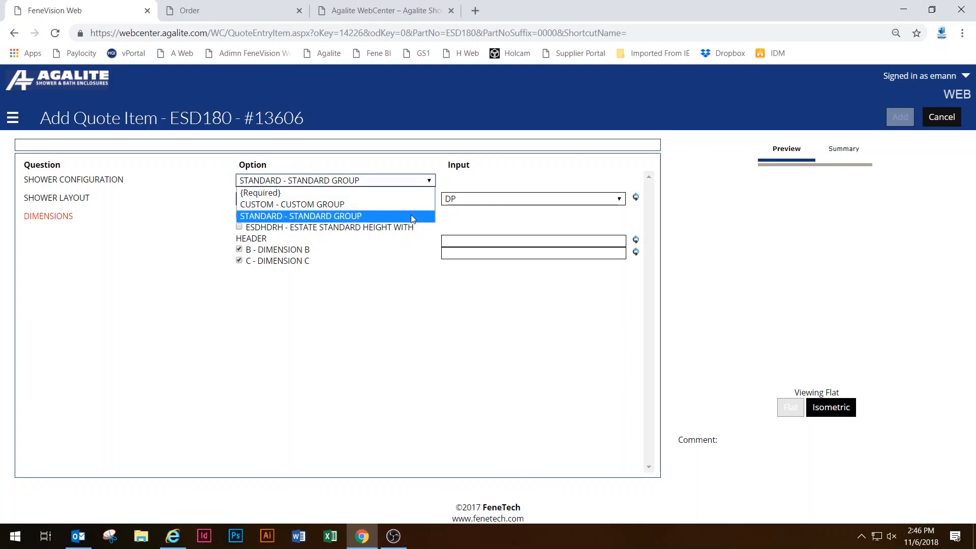
pyautogui.click(410, 216)
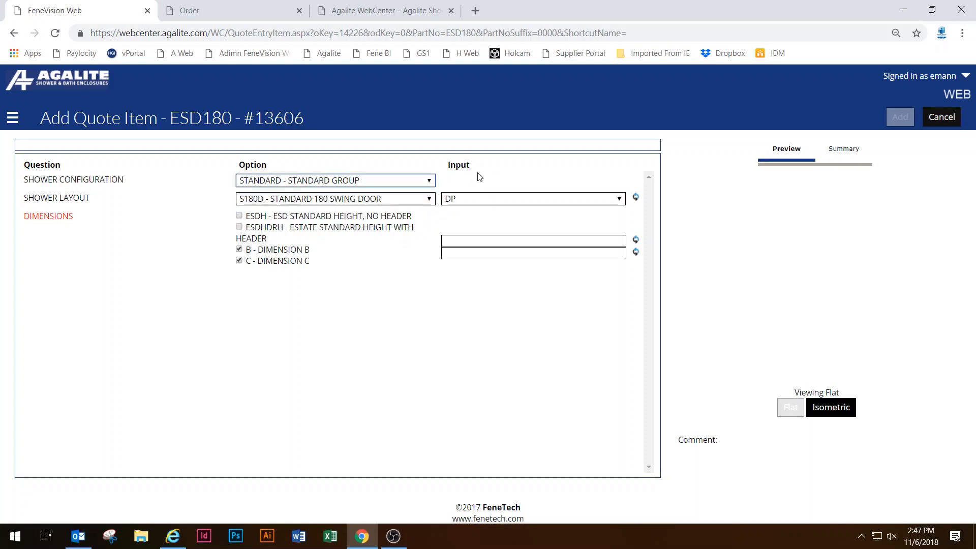
pyautogui.click(416, 200)
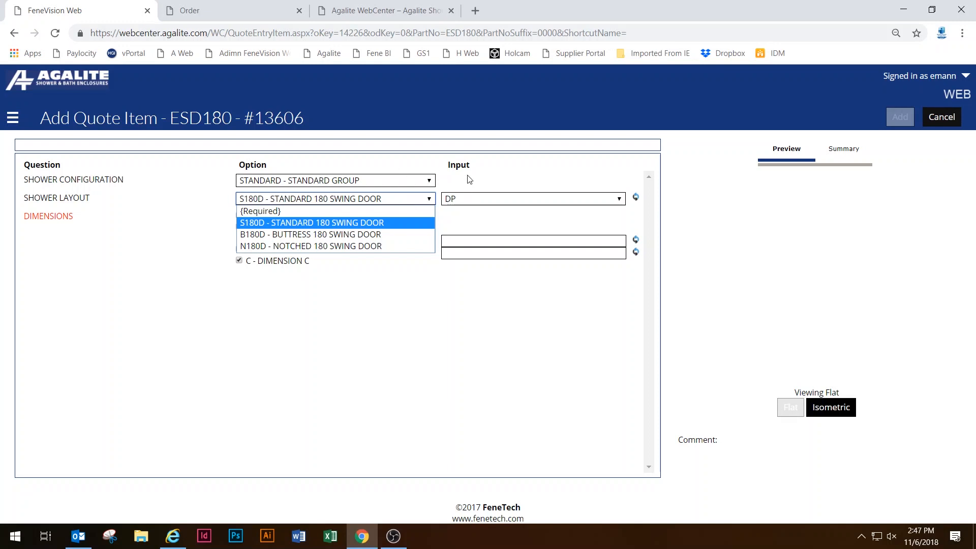
pyautogui.click(515, 180)
pyautogui.click(336, 202)
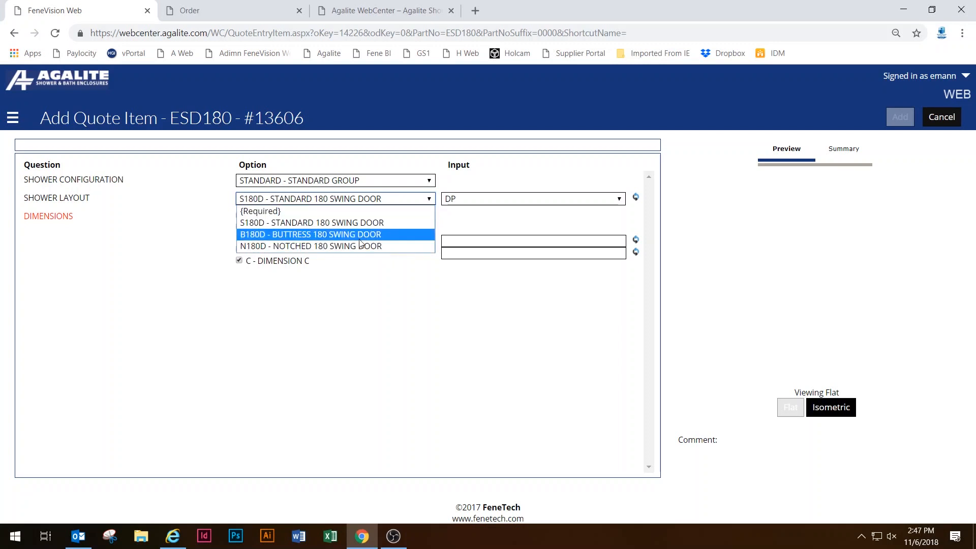
pyautogui.click(468, 185)
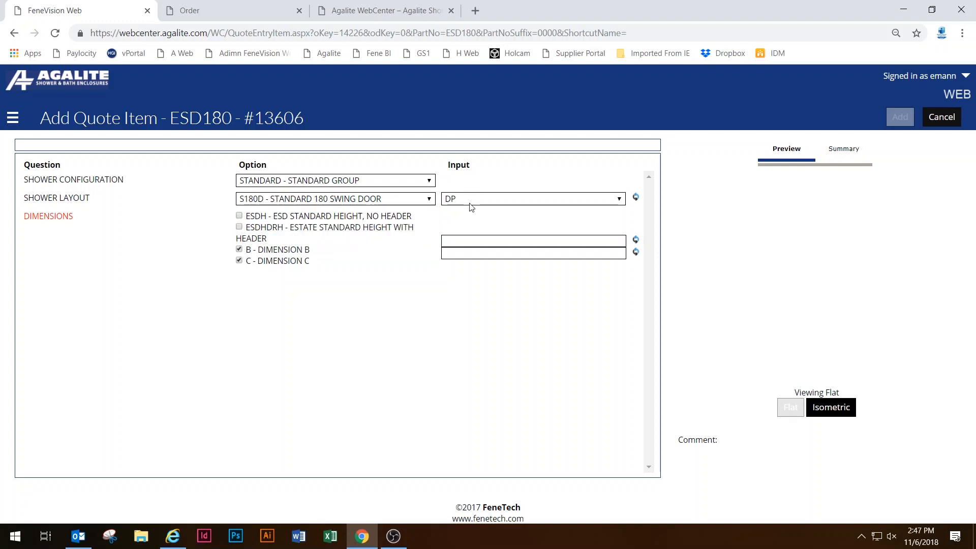
pyautogui.click(472, 202)
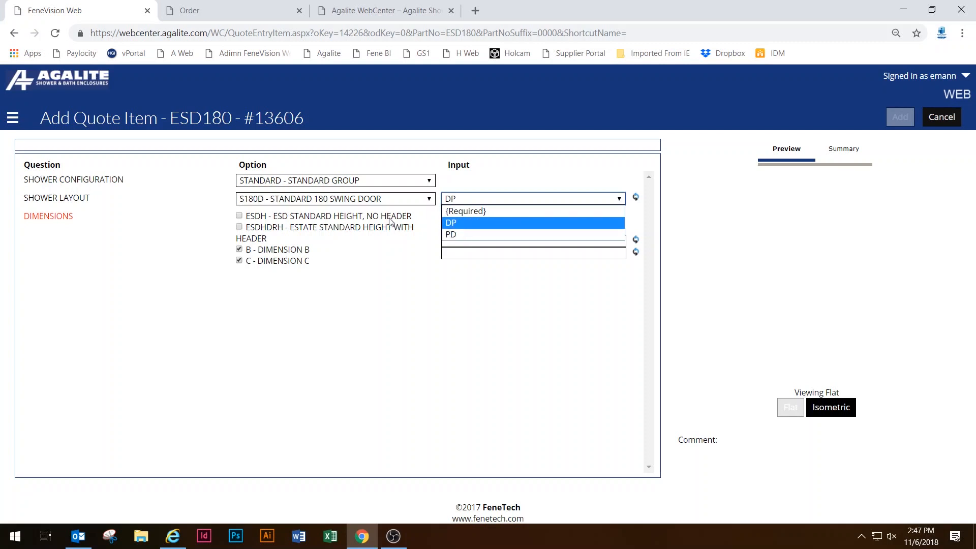
pyautogui.click(382, 201)
pyautogui.click(382, 202)
# Try the B180D and N180D layouts, then return the item to S180D standard 180 swing door.
pyautogui.click(382, 234)
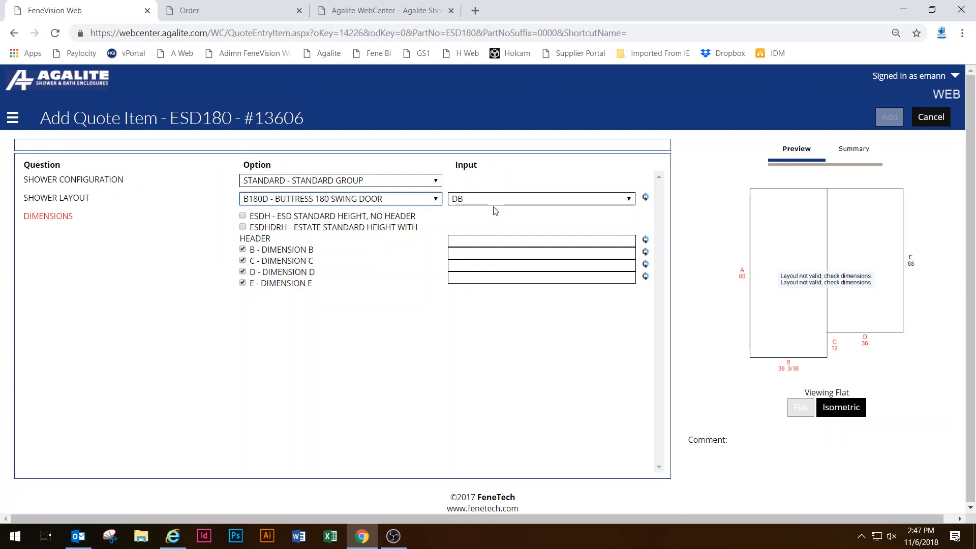
pyautogui.click(491, 200)
pyautogui.click(473, 234)
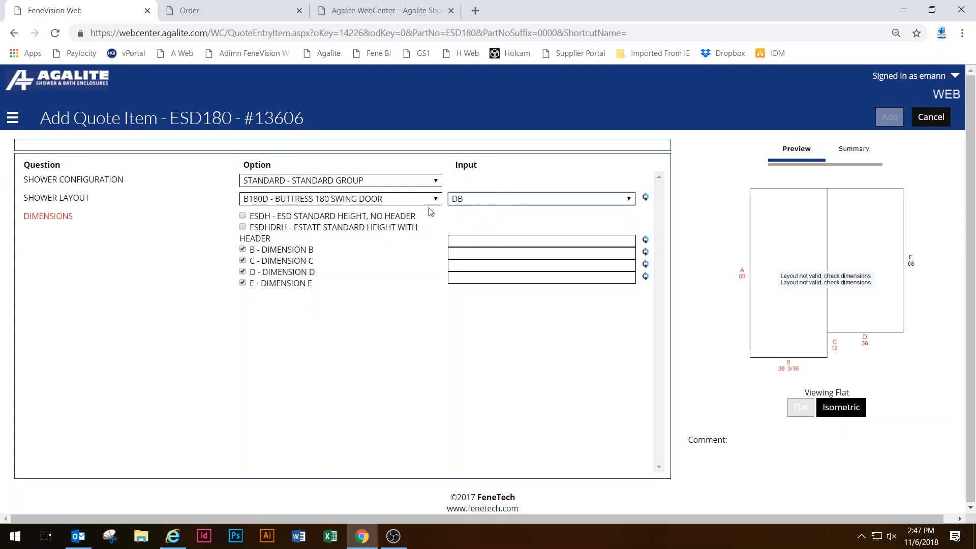
pyautogui.click(377, 200)
pyautogui.click(383, 246)
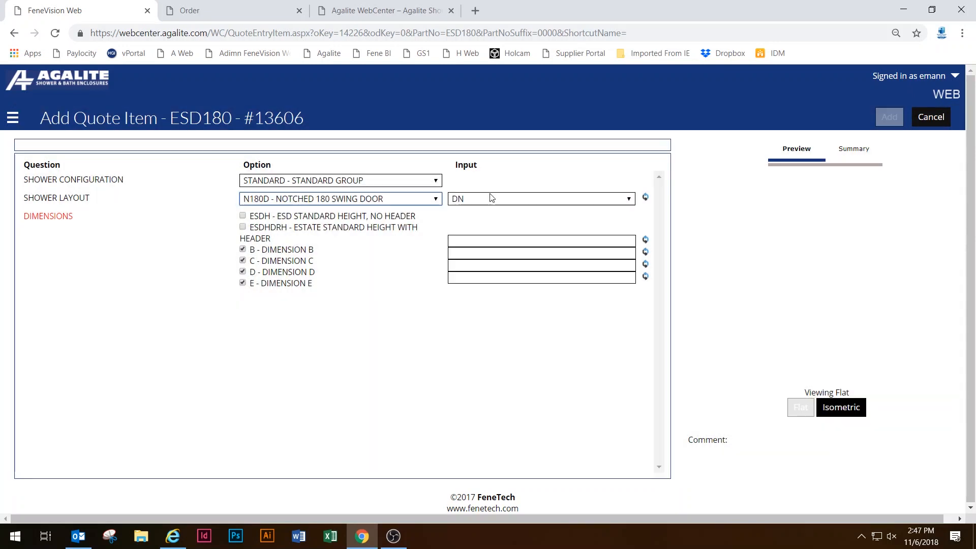
pyautogui.click(357, 200)
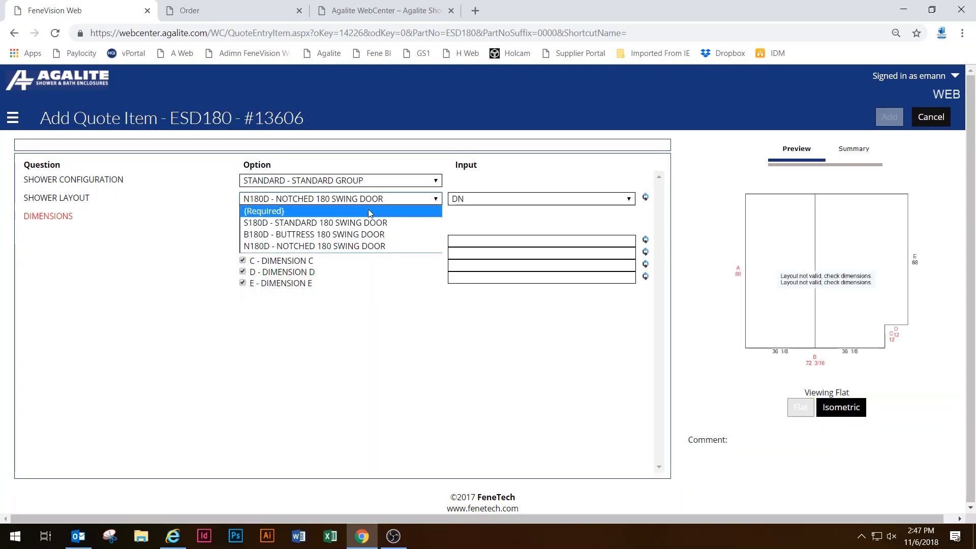
pyautogui.click(383, 222)
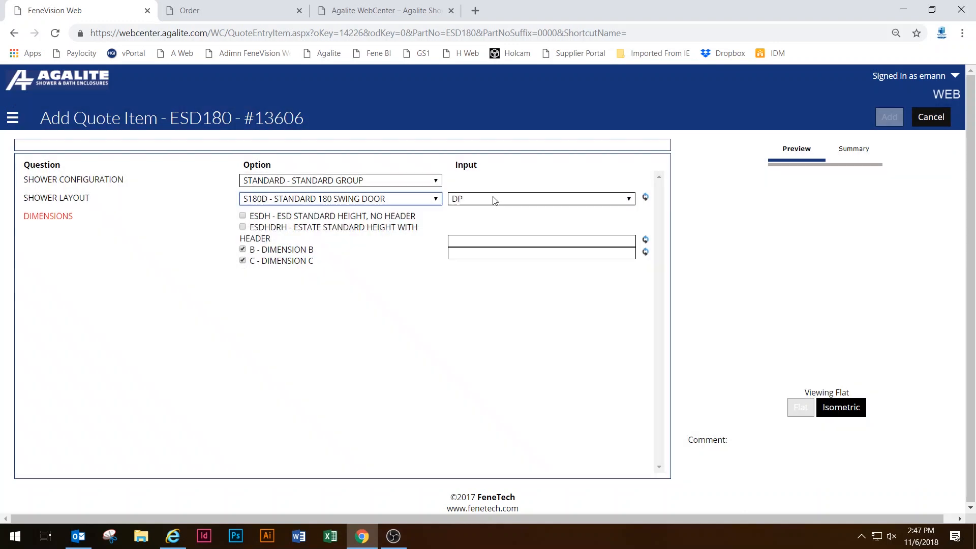
pyautogui.click(512, 180)
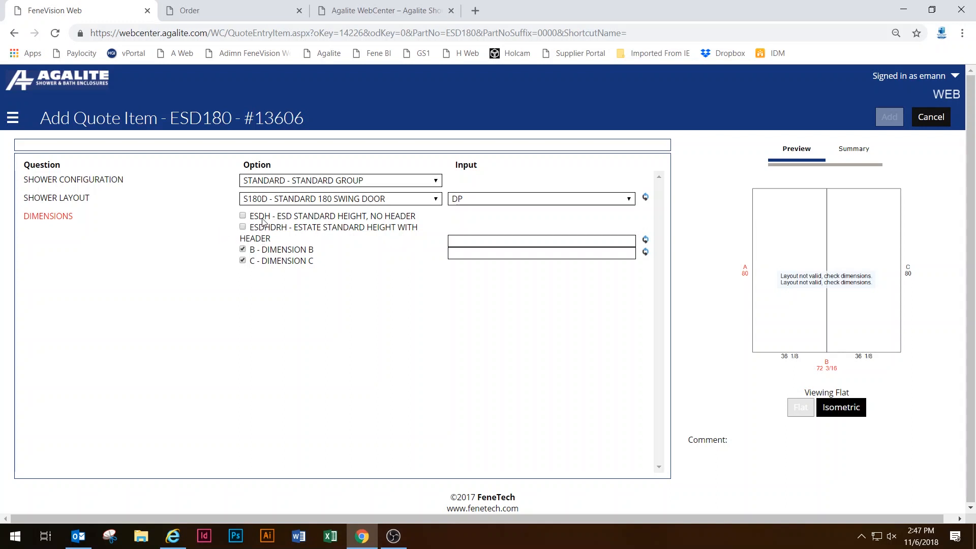
# Use the ESD standard height with no header, setting the door height to 78.
pyautogui.click(243, 215)
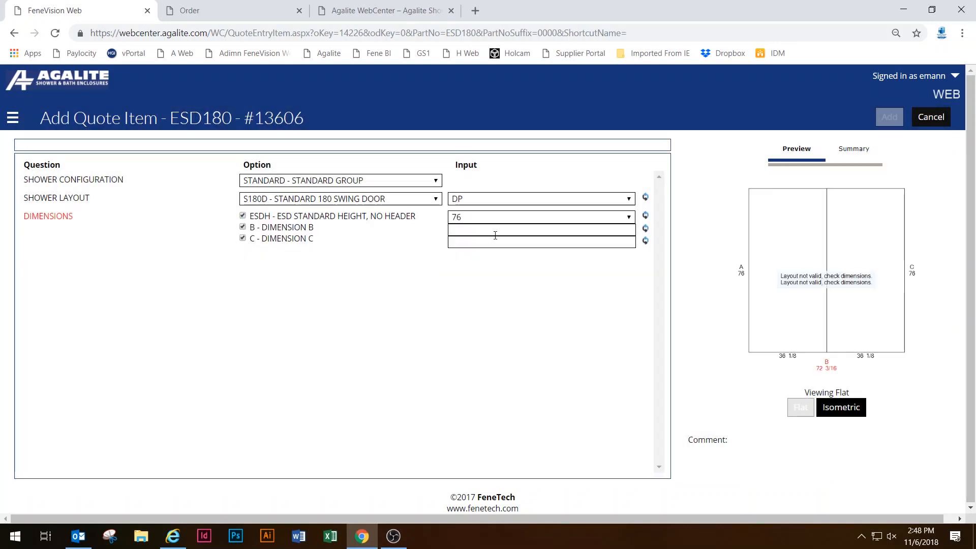
pyautogui.click(482, 216)
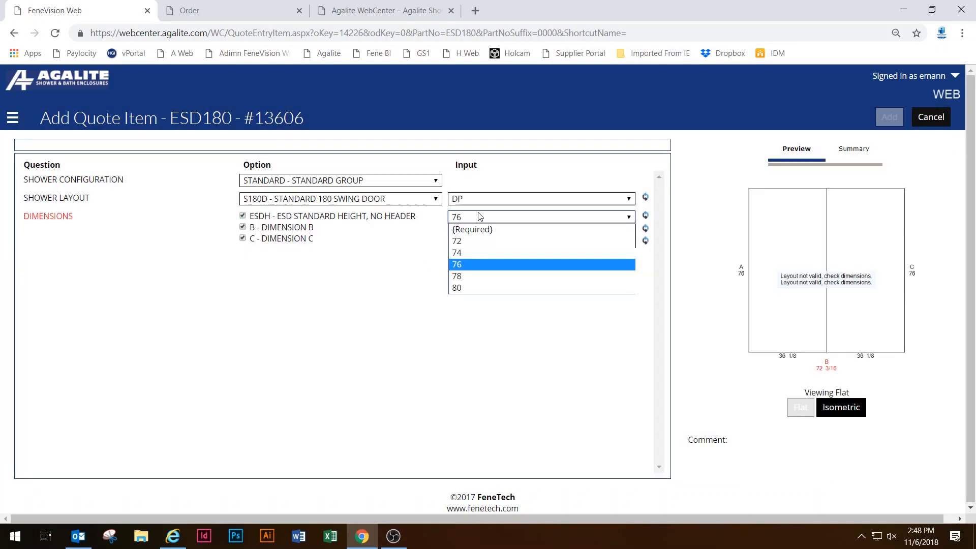
pyautogui.click(491, 276)
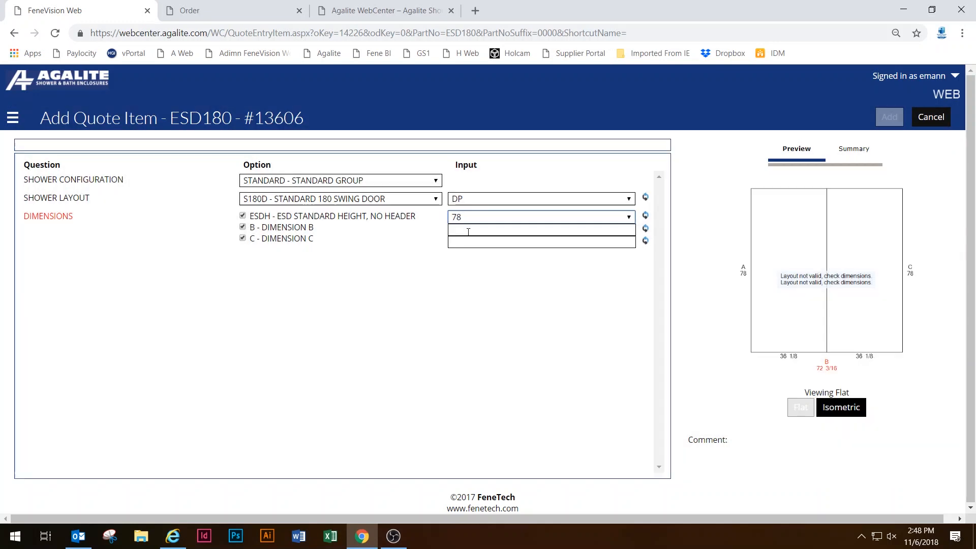
# Set dimension B to 45 and uncheck dimension C.
pyautogui.click(470, 231)
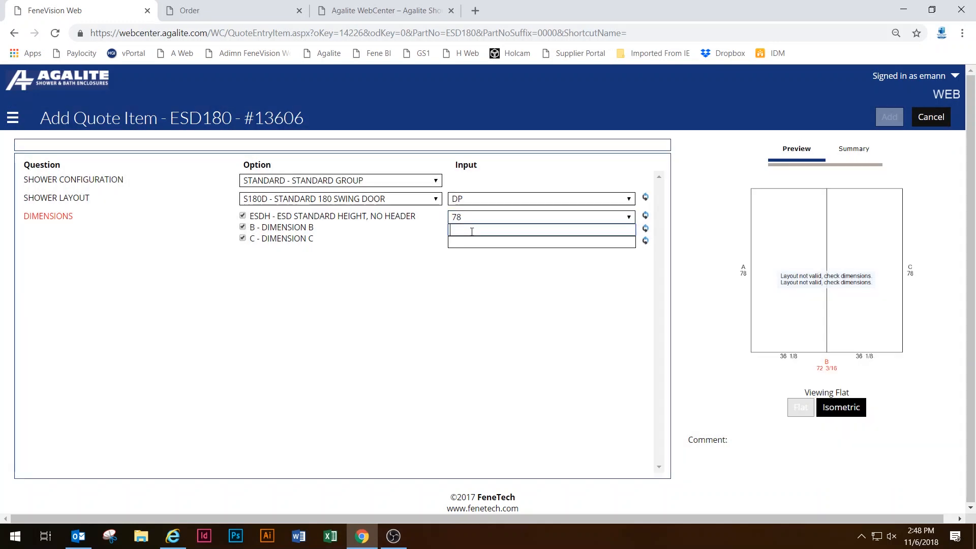
pyautogui.write('45')
pyautogui.click(641, 260)
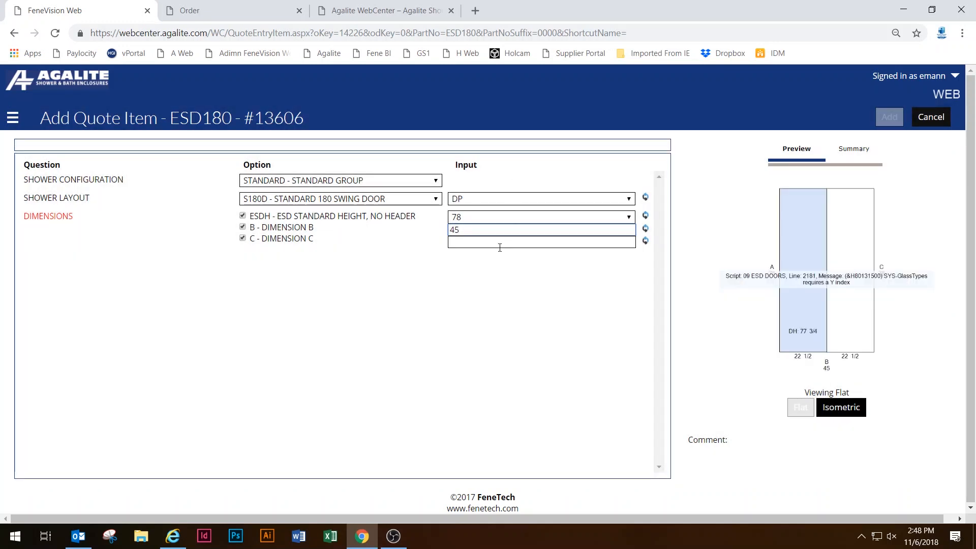
pyautogui.click(499, 247)
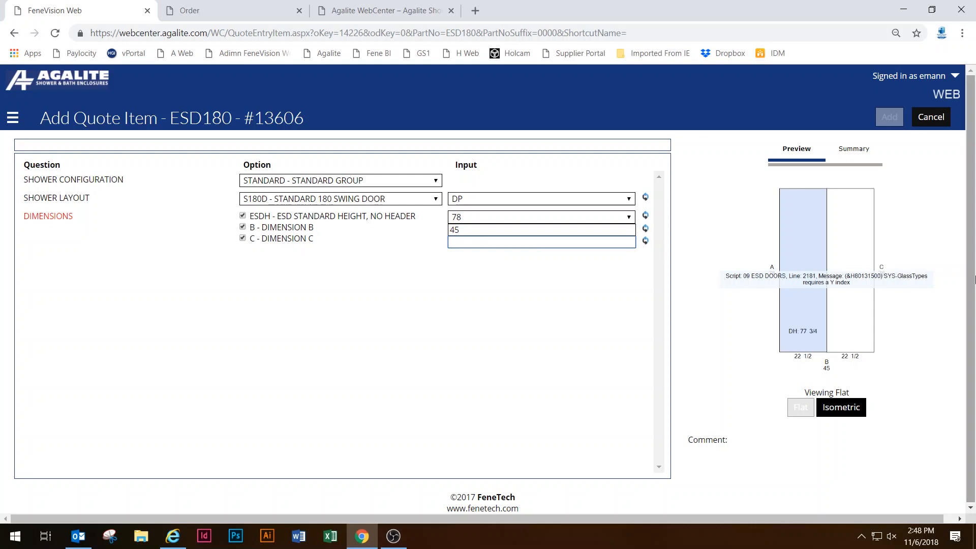
pyautogui.click(243, 238)
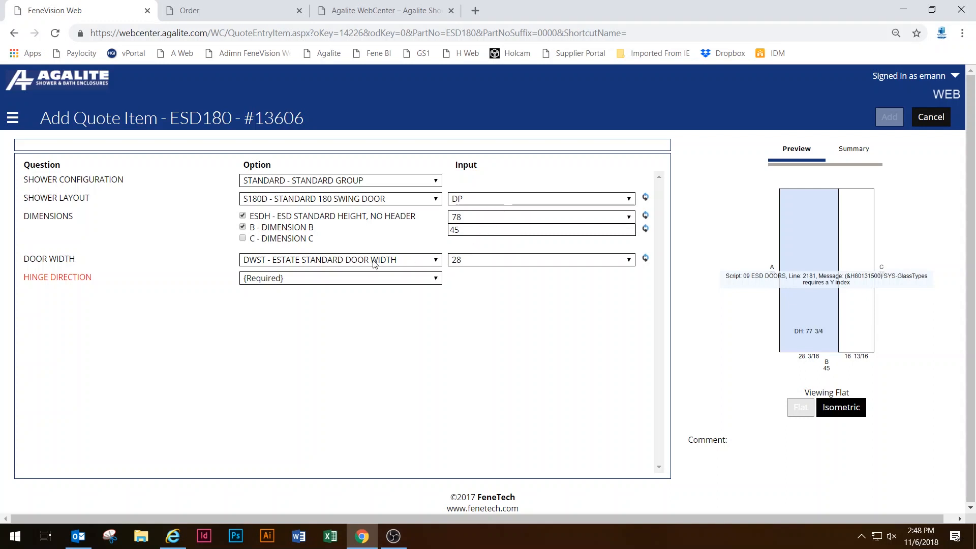
# Keep the Estate standard door width at 28.
pyautogui.click(516, 262)
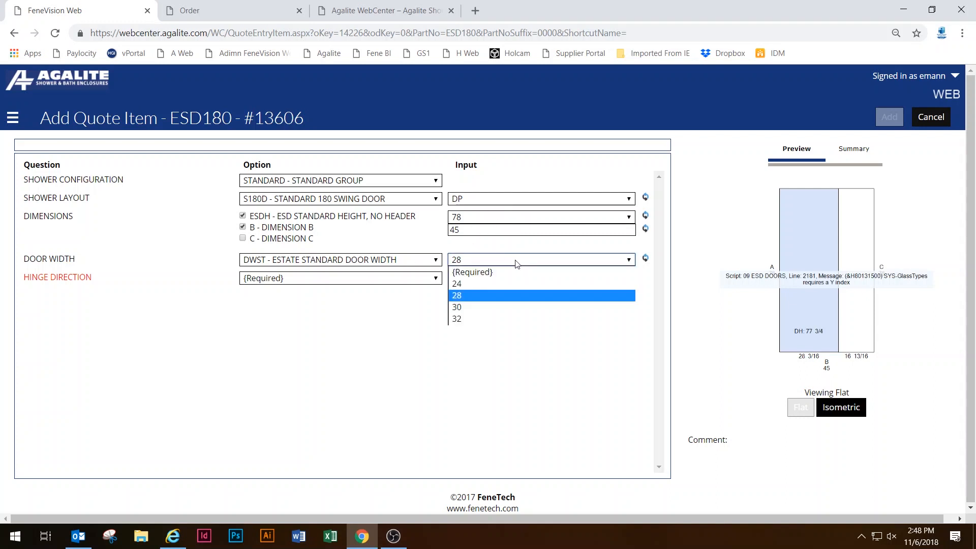
pyautogui.click(516, 263)
pyautogui.click(472, 317)
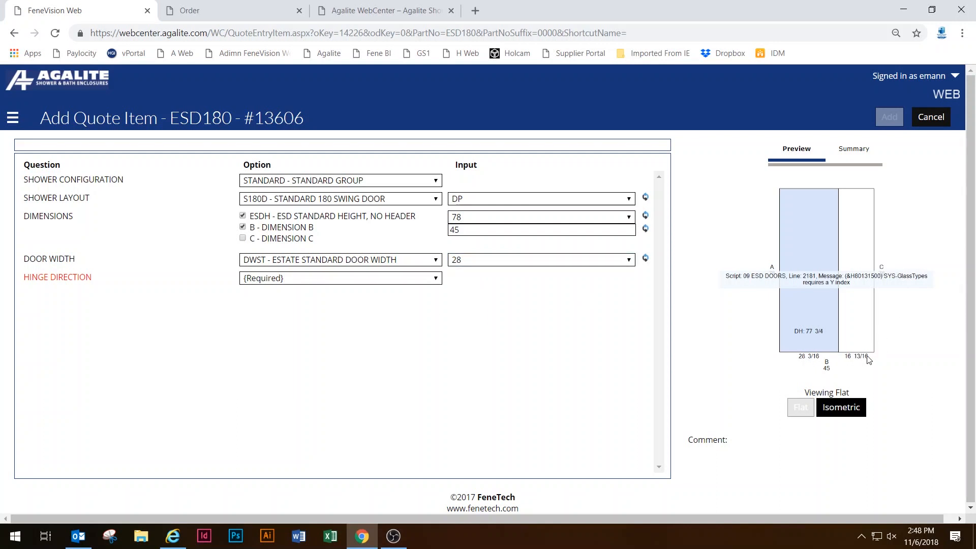
# Set the hinge direction to HL - LEFT HINGE so the remaining options load.
pyautogui.click(335, 279)
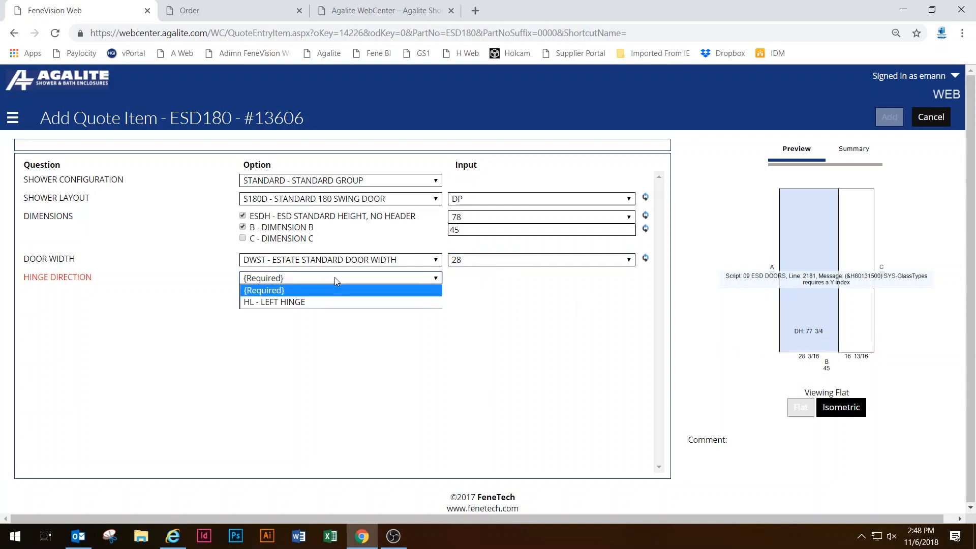
pyautogui.click(330, 303)
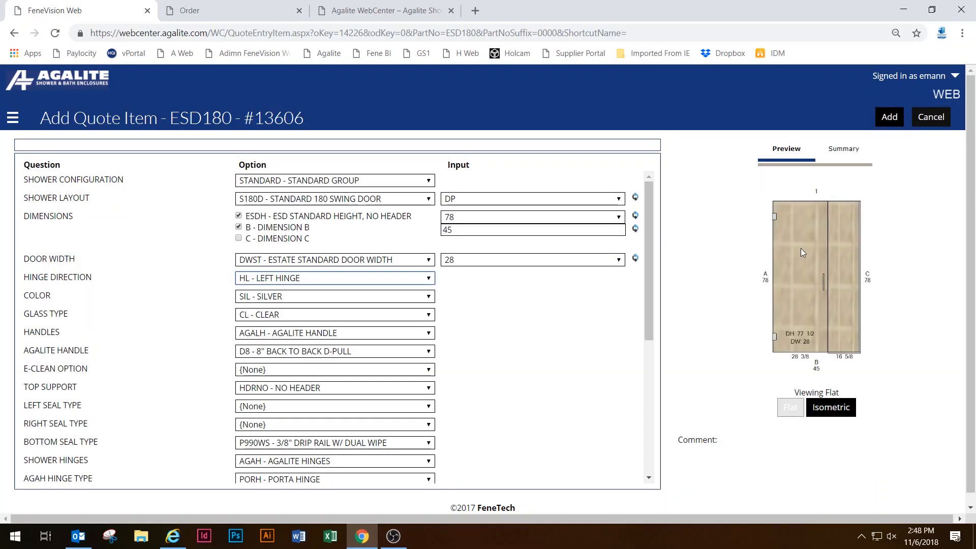
pyautogui.click(381, 278)
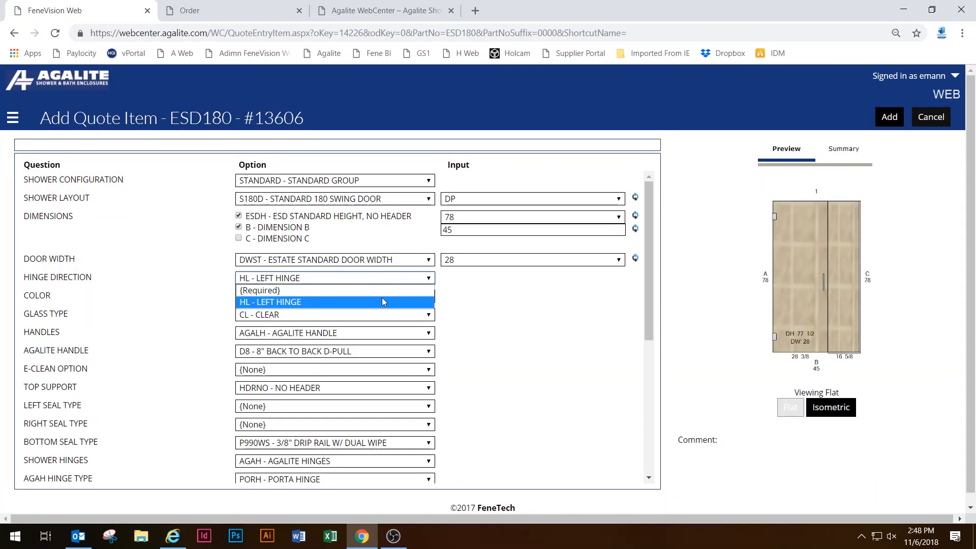
pyautogui.click(381, 293)
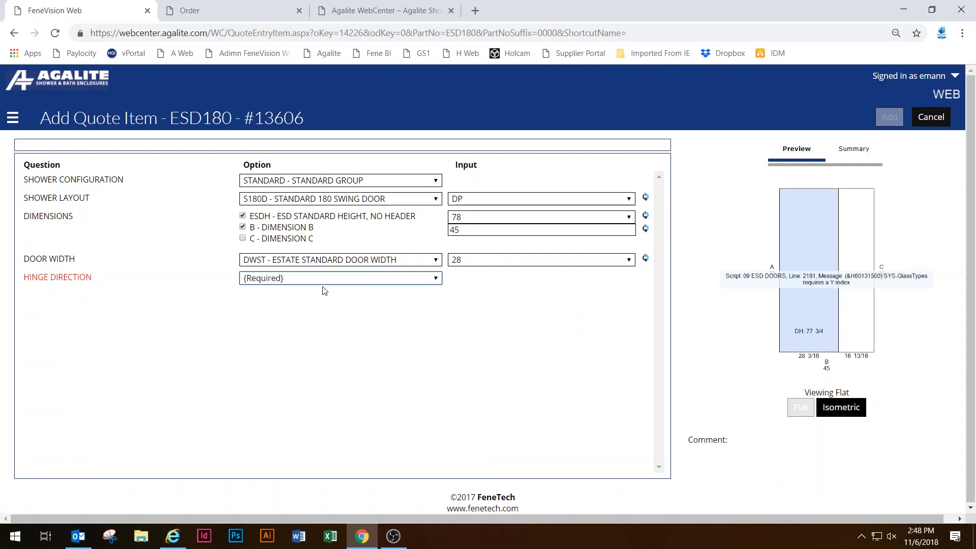
pyautogui.click(342, 283)
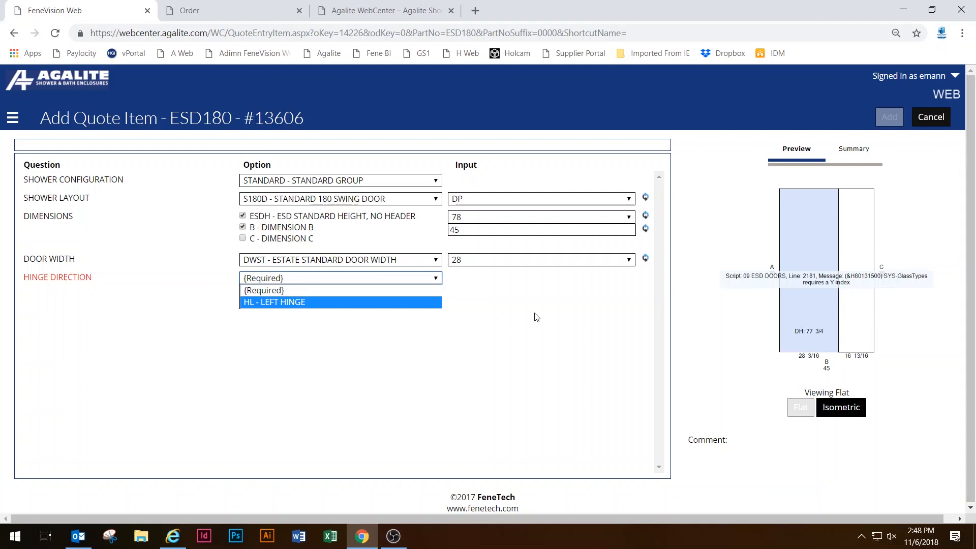
pyautogui.click(321, 303)
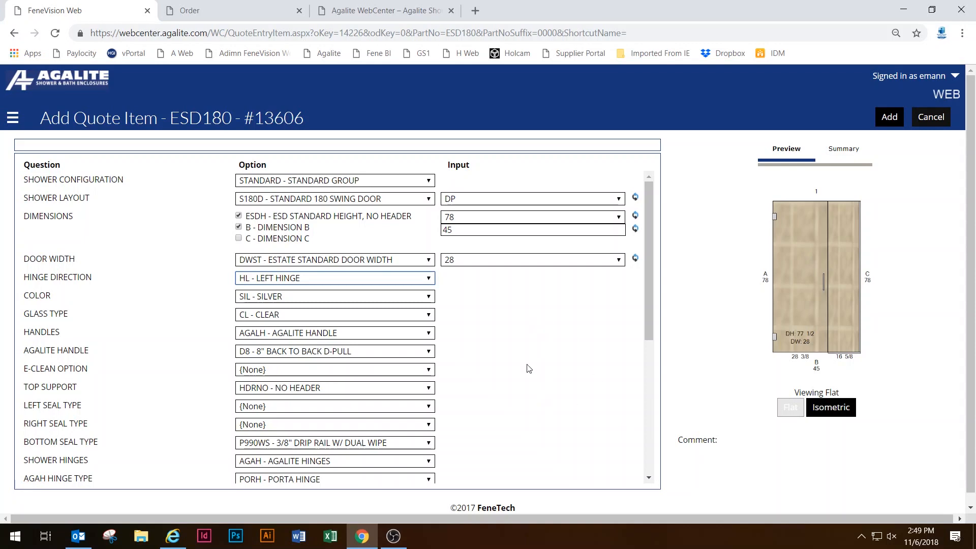
pyautogui.scroll(-5, 511, 347)
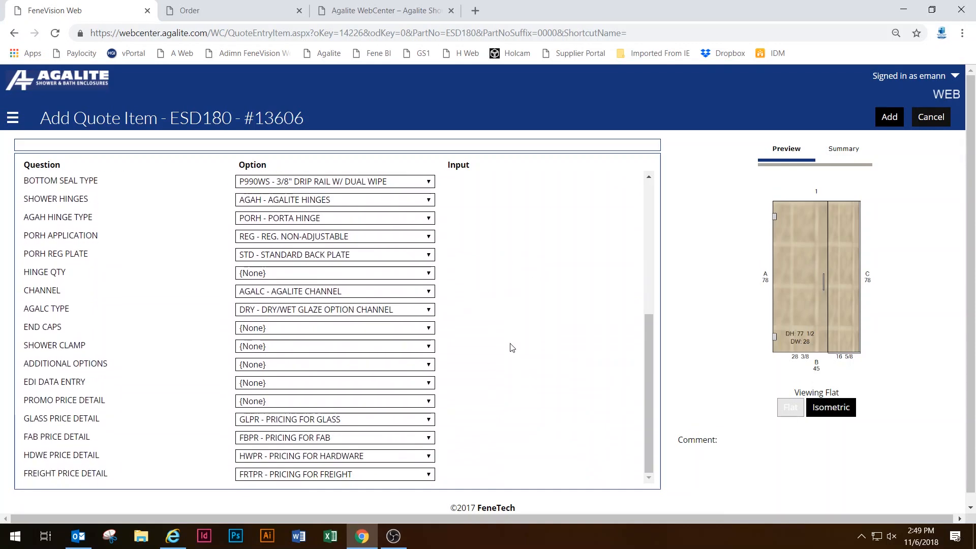
pyautogui.scroll(-1, 512, 347)
pyautogui.scroll(4, 509, 325)
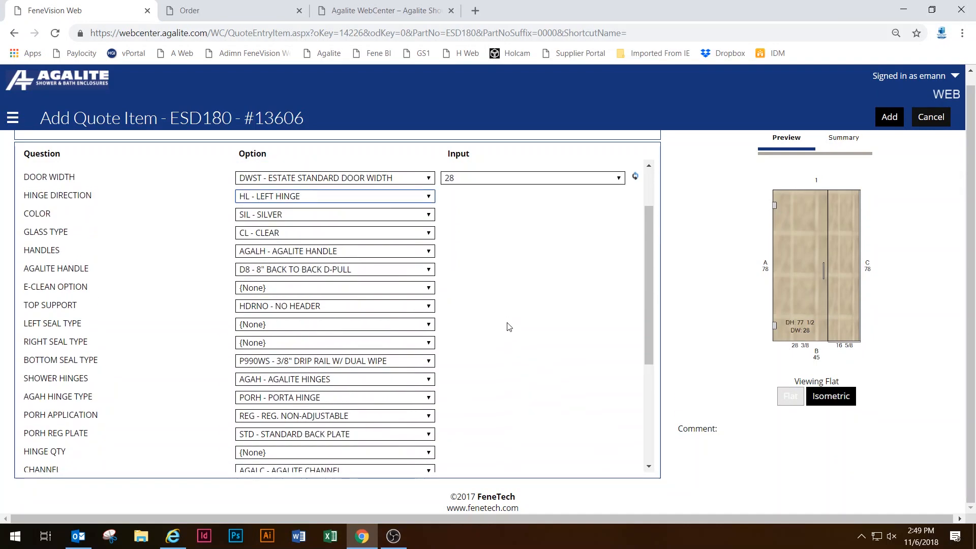
pyautogui.scroll(2, 509, 326)
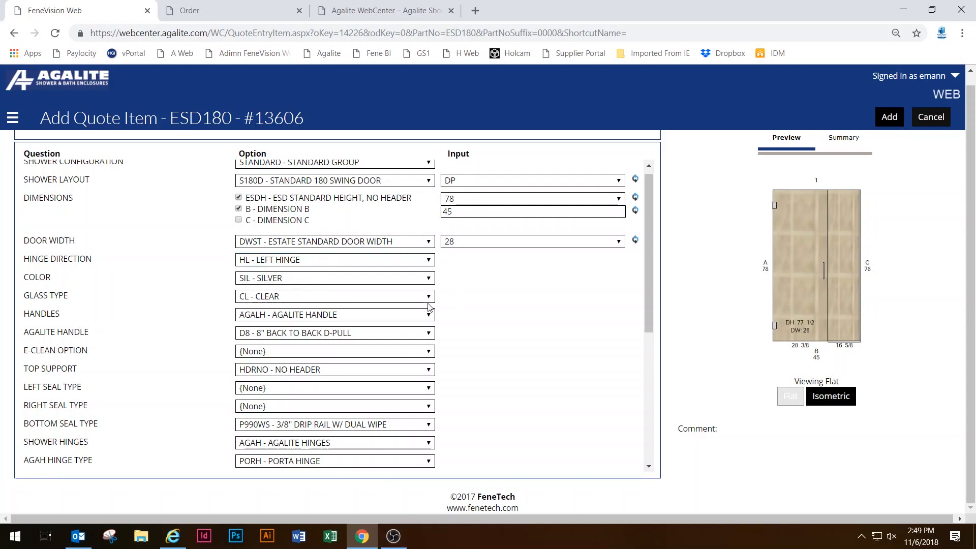
pyautogui.scroll(-2, 307, 214)
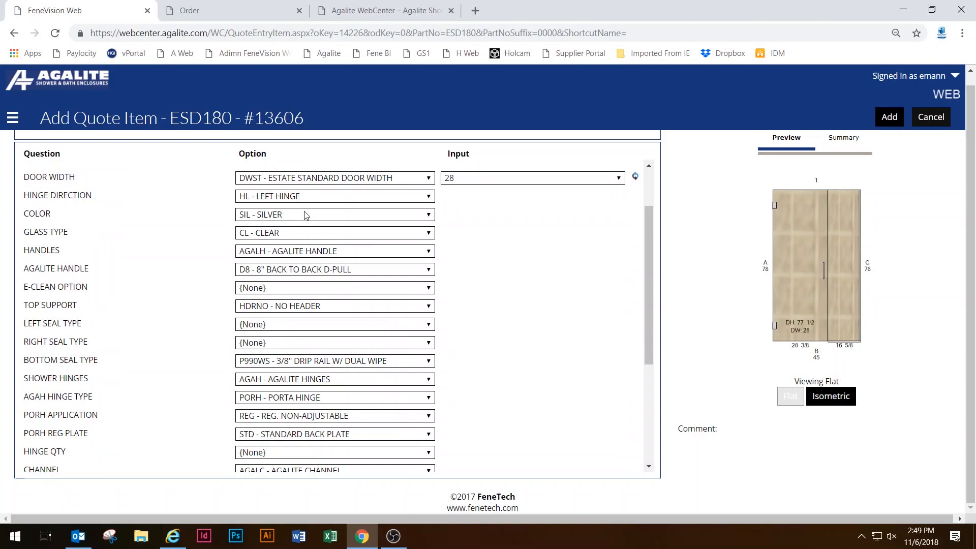
# Switch the colour to CST custom CRL colour with the MBL-Matte Black finish.
pyautogui.click(306, 216)
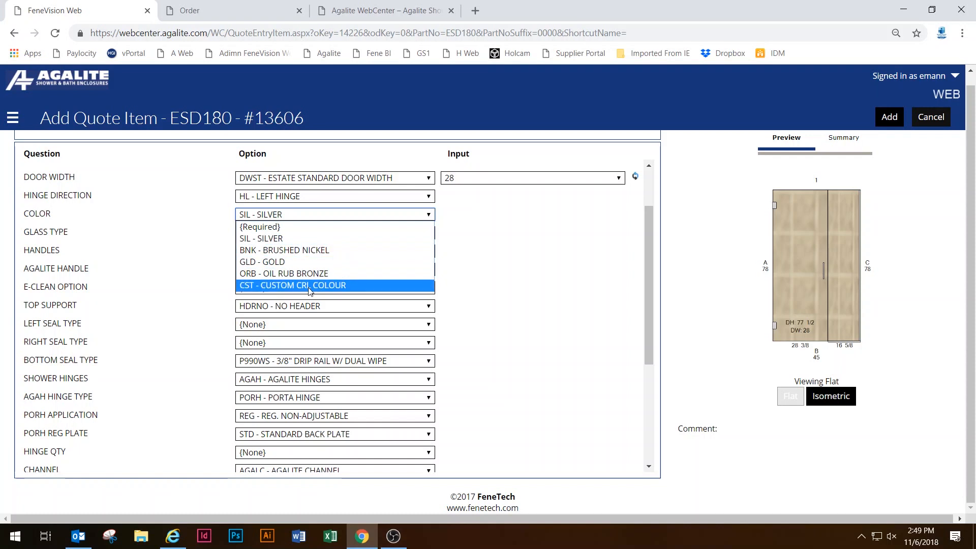
pyautogui.click(365, 286)
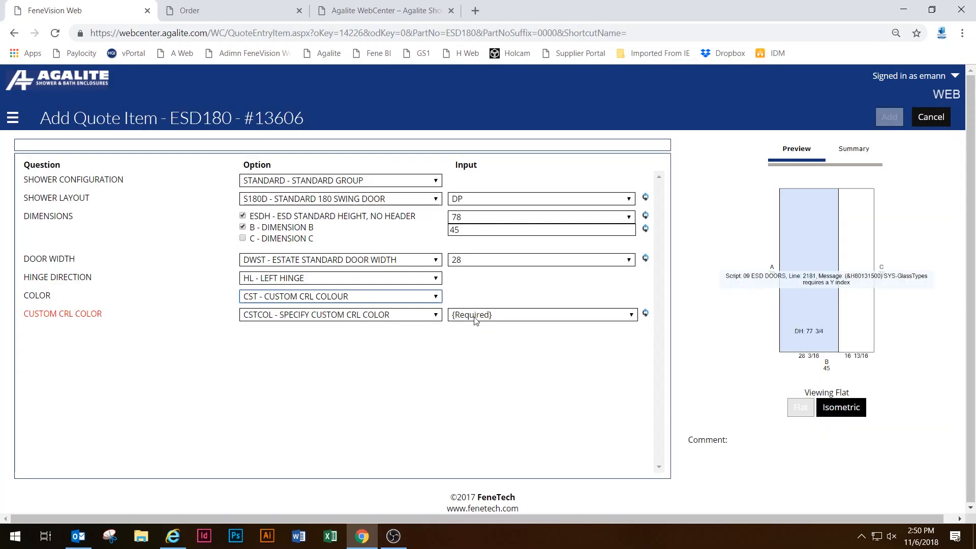
pyautogui.click(468, 315)
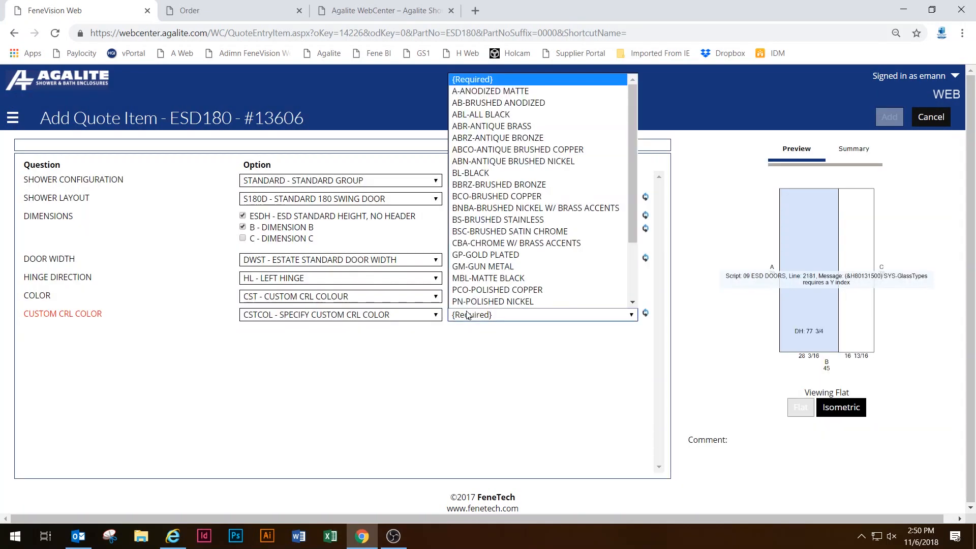
pyautogui.click(479, 279)
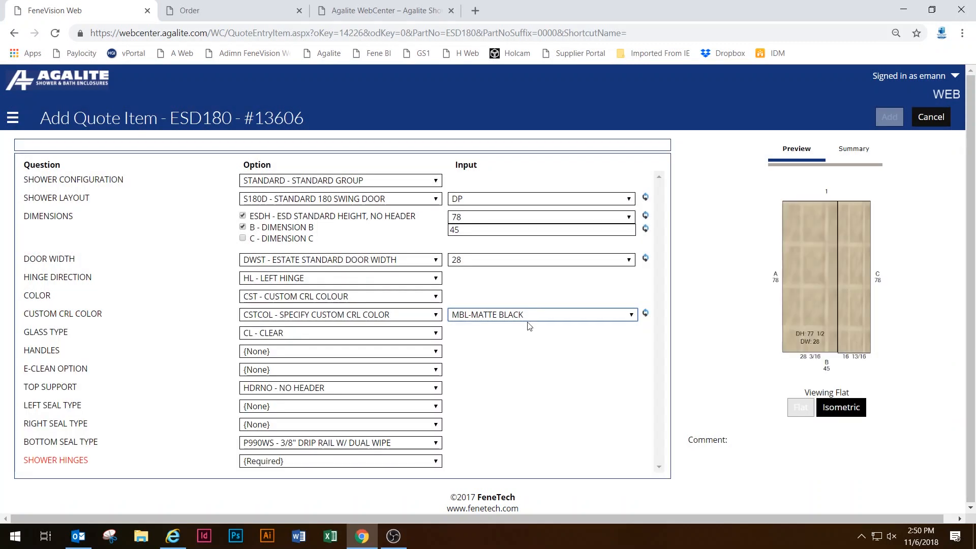
pyautogui.click(530, 316)
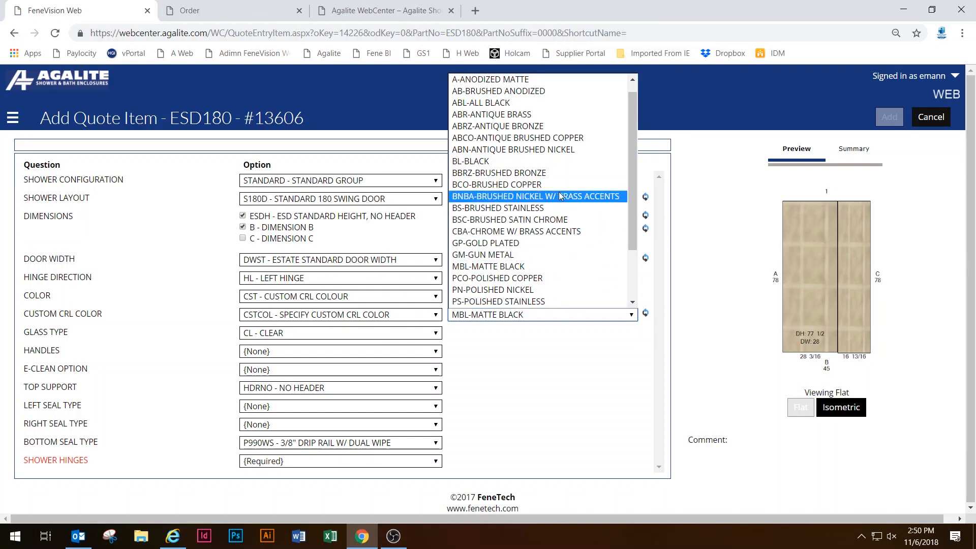
pyautogui.scroll(-2, 554, 214)
pyautogui.scroll(3, 559, 231)
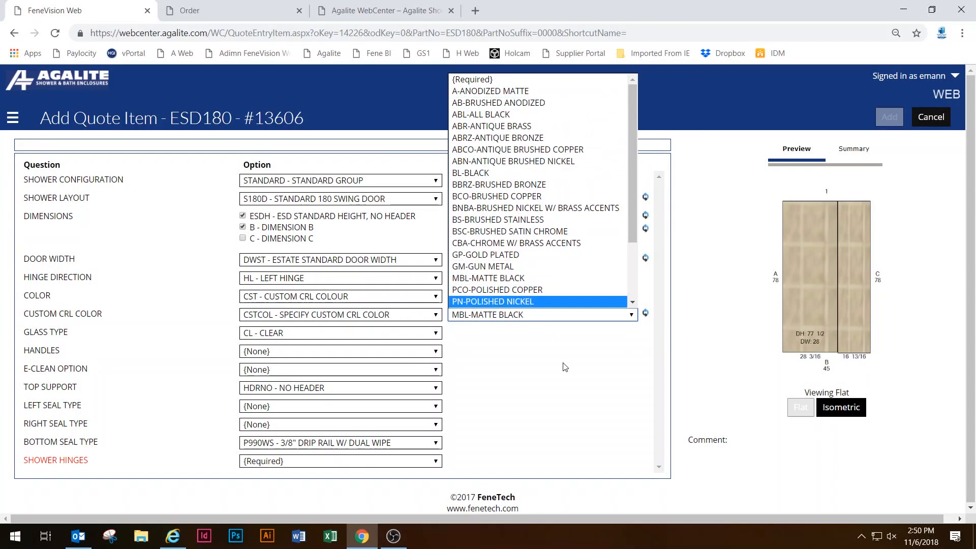
pyautogui.click(512, 345)
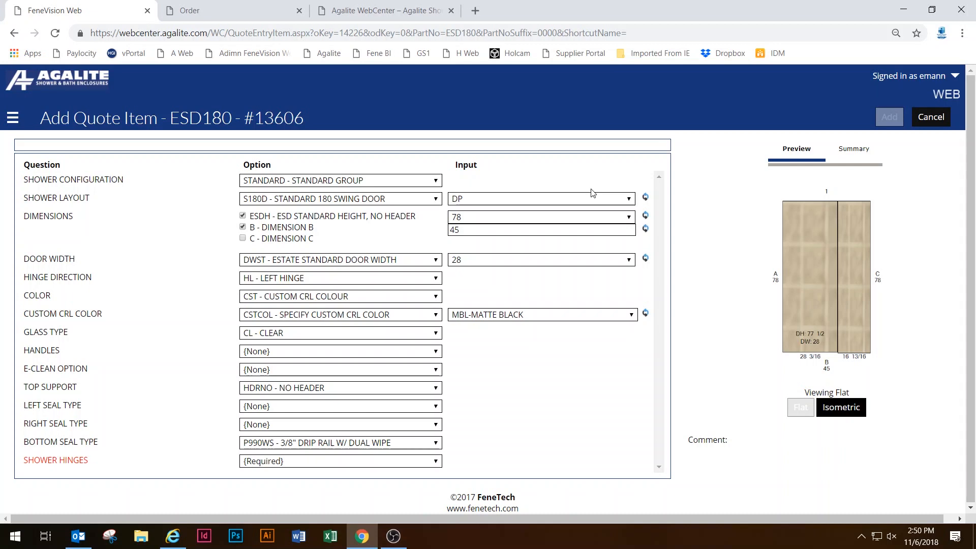
pyautogui.click(533, 319)
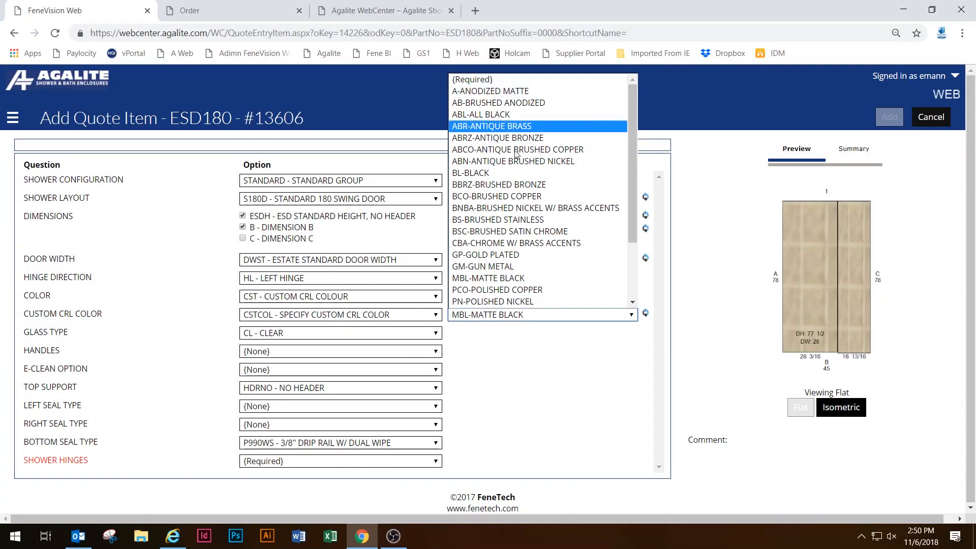
pyautogui.click(329, 301)
pyautogui.click(330, 296)
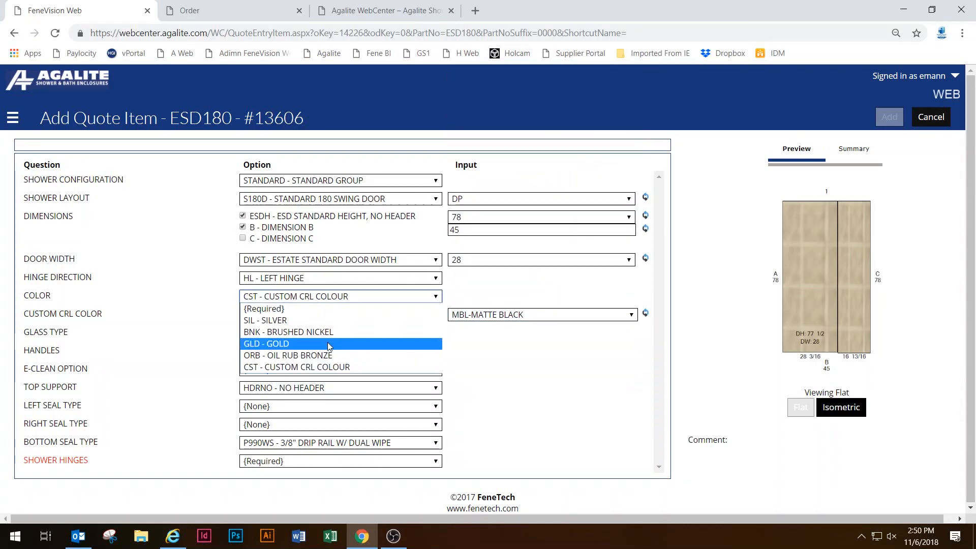
# Change the colour to ORB oil rub bronze and the glass type to BZ bronze.
pyautogui.click(356, 349)
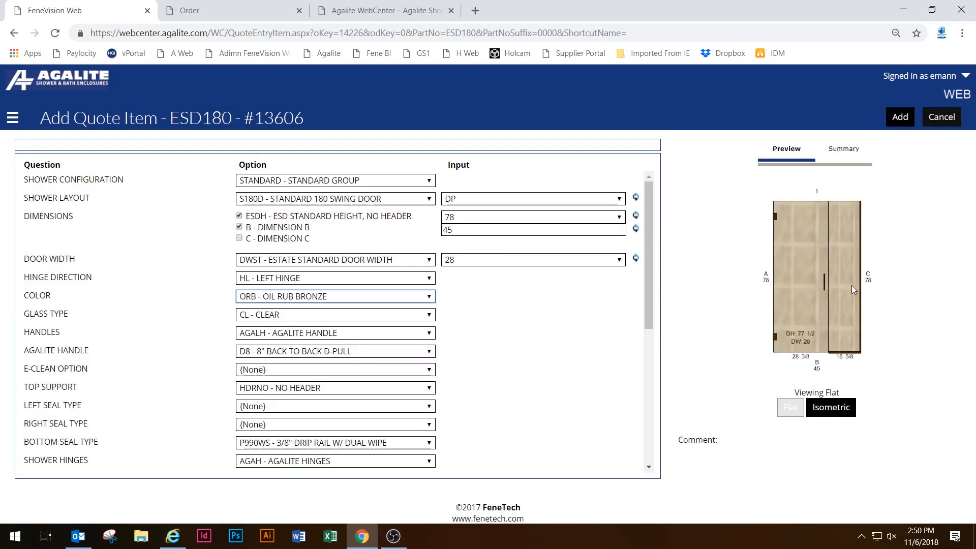
pyautogui.click(273, 316)
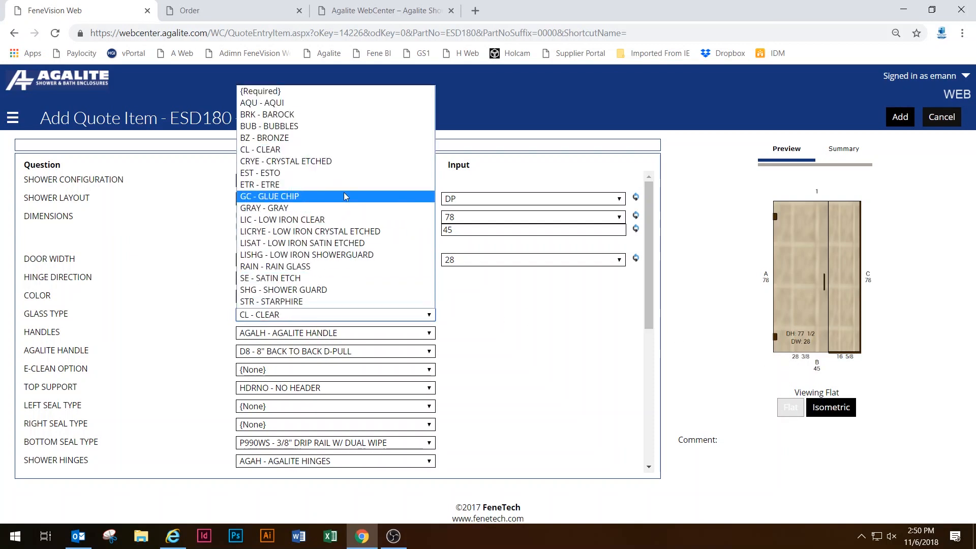
pyautogui.click(335, 137)
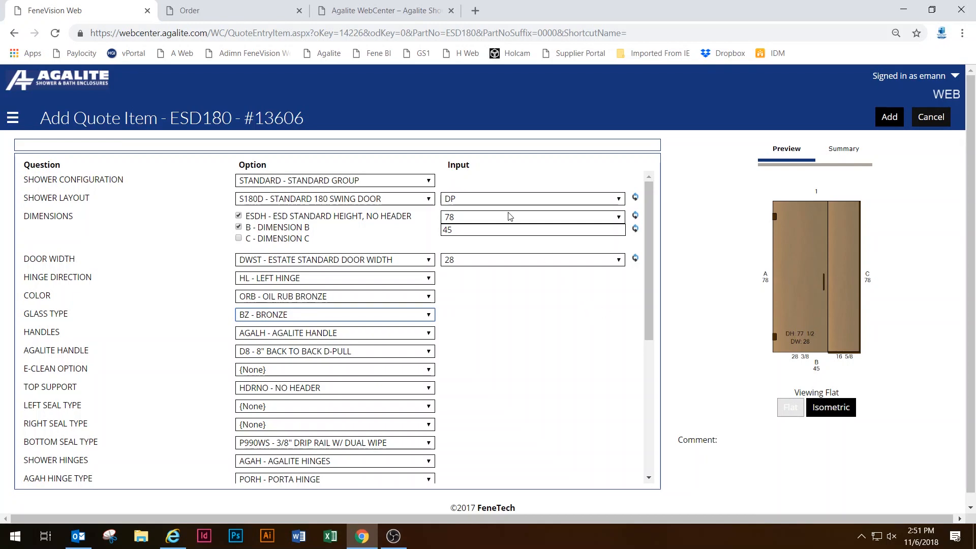
# Keep the D8 back-to-back D-pull handle and no easy-clean coating, reviewing options down to freight pricing.
pyautogui.scroll(-3, 327, 282)
pyautogui.click(308, 225)
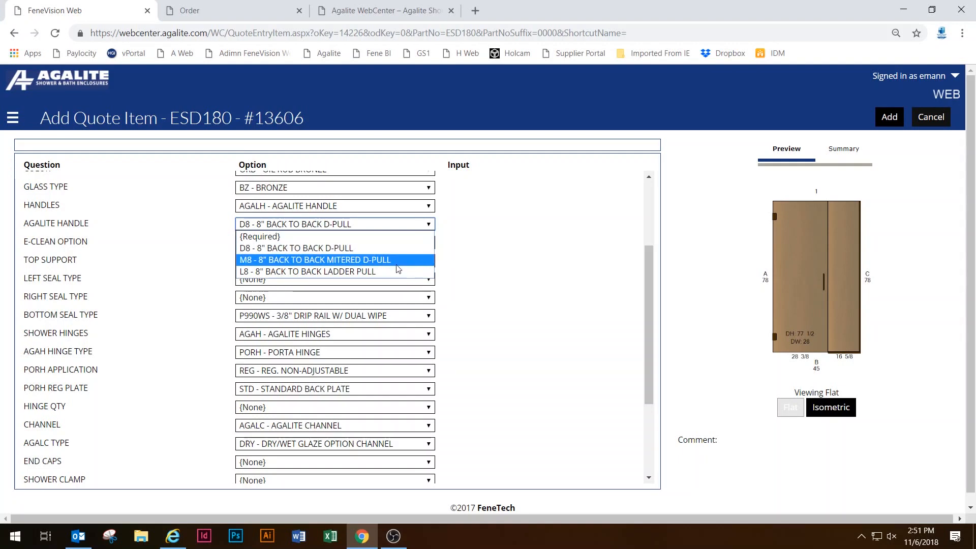
pyautogui.click(497, 245)
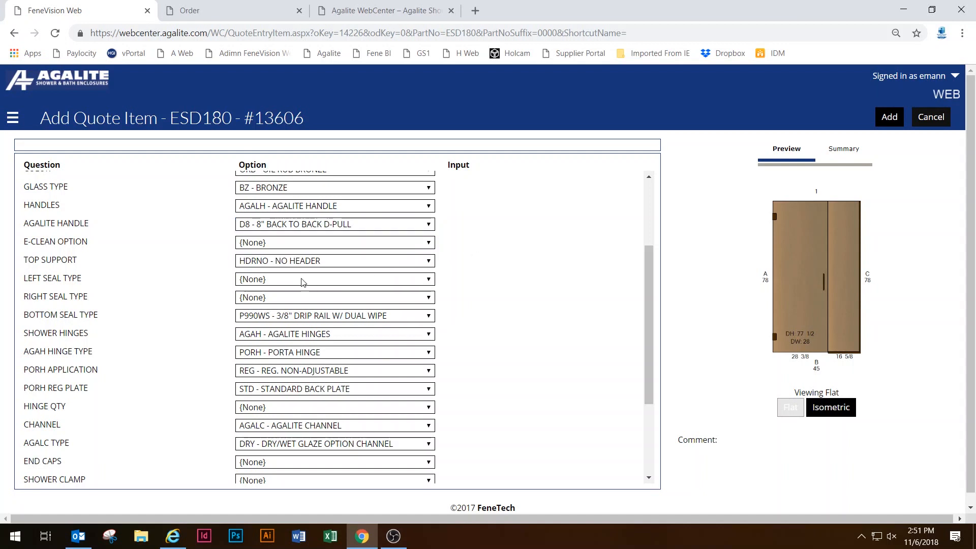
pyautogui.click(293, 243)
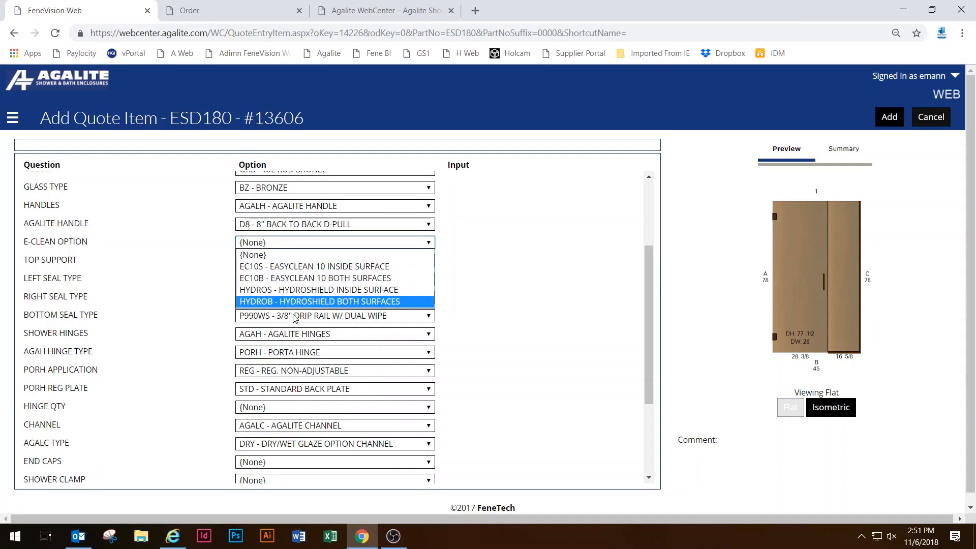
pyautogui.click(547, 280)
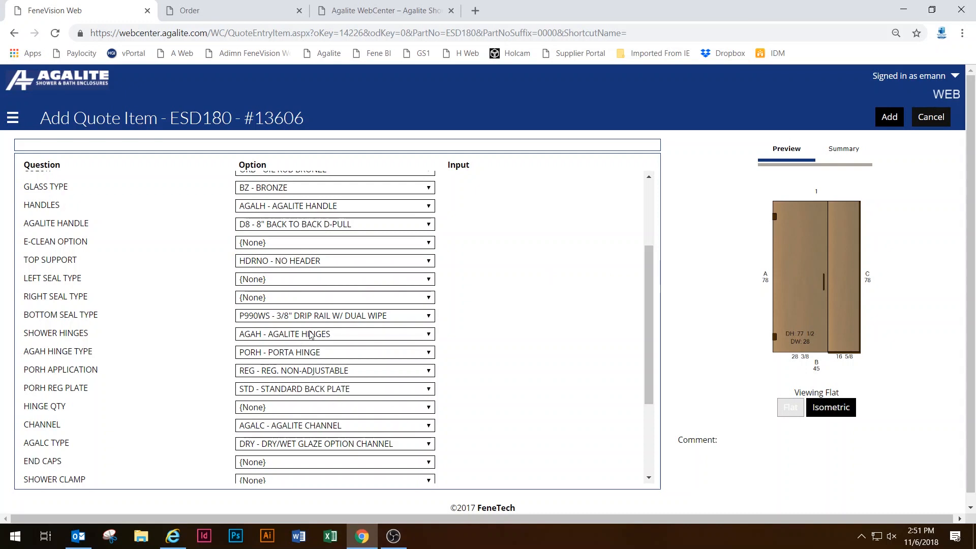
pyautogui.scroll(-1, 293, 384)
pyautogui.scroll(-1, 311, 267)
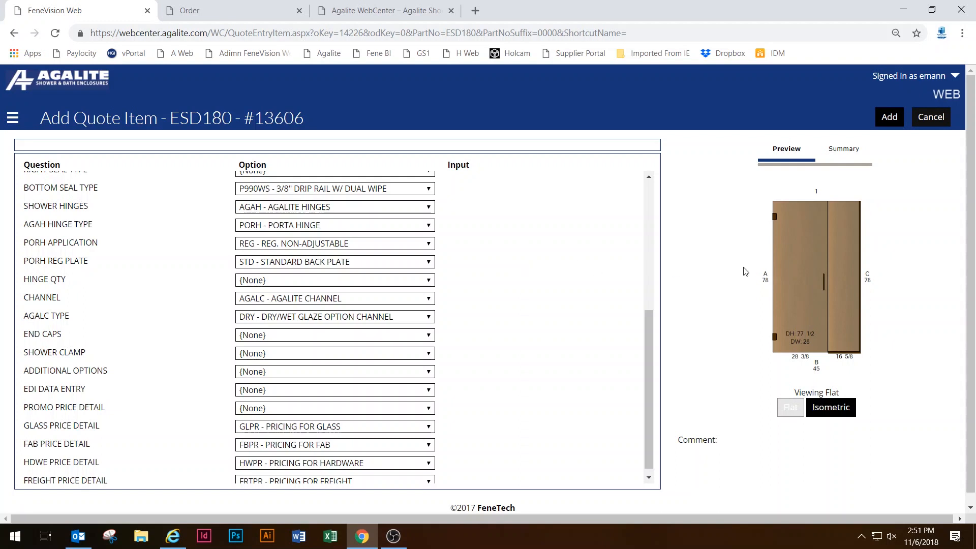
pyautogui.scroll(-1, 511, 288)
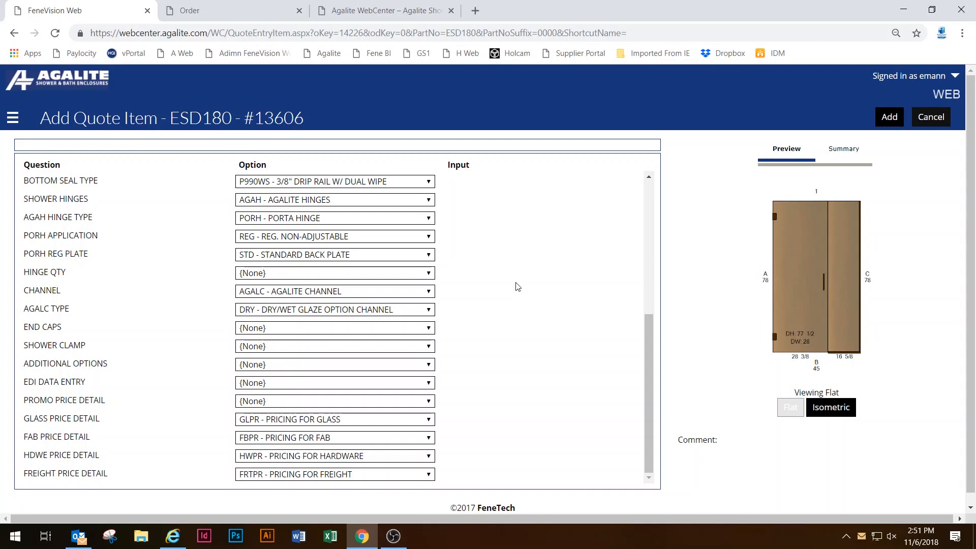
pyautogui.scroll(-1, 533, 336)
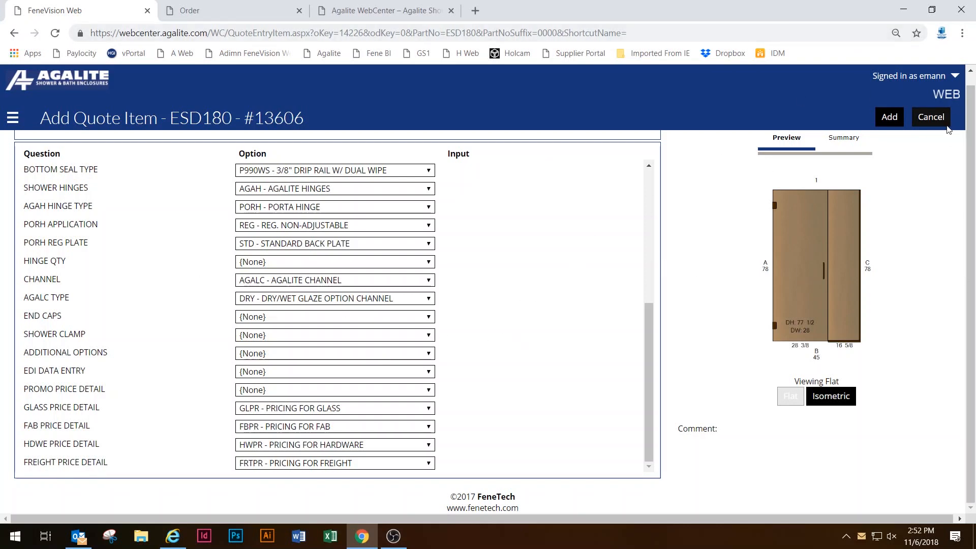
# Add the configured ESD180 door to quote #13606 and review its option summary.
pyautogui.click(897, 120)
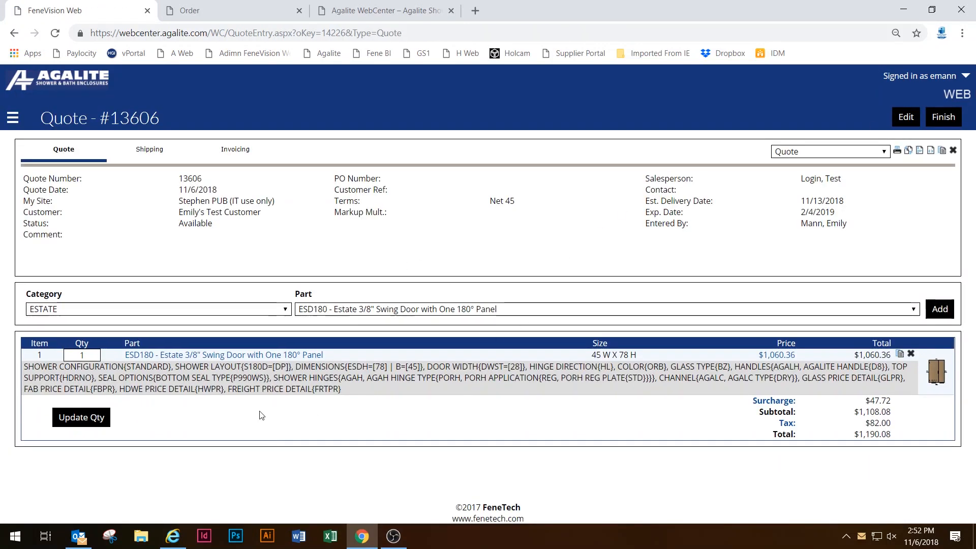
pyautogui.moveTo(41, 367); pyautogui.dragTo(390, 416)
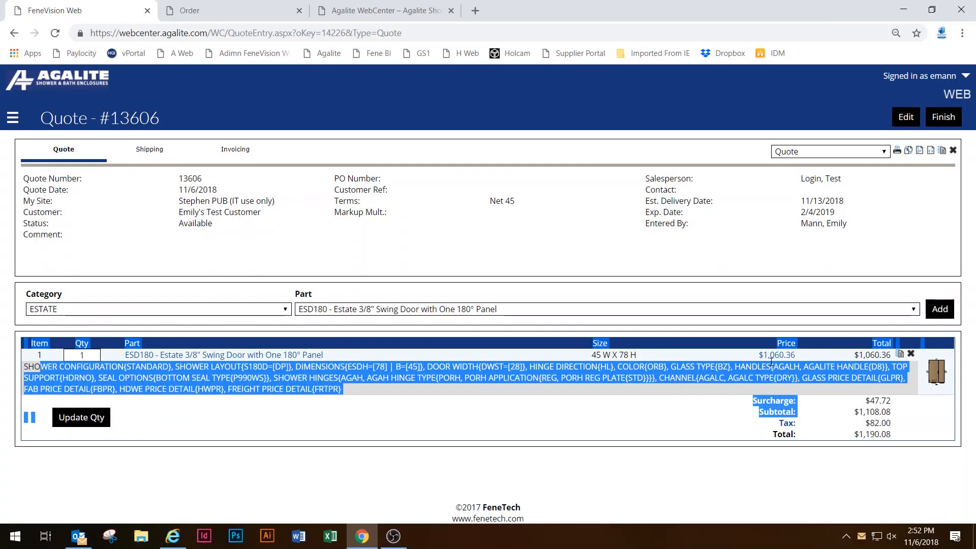
pyautogui.click(892, 218)
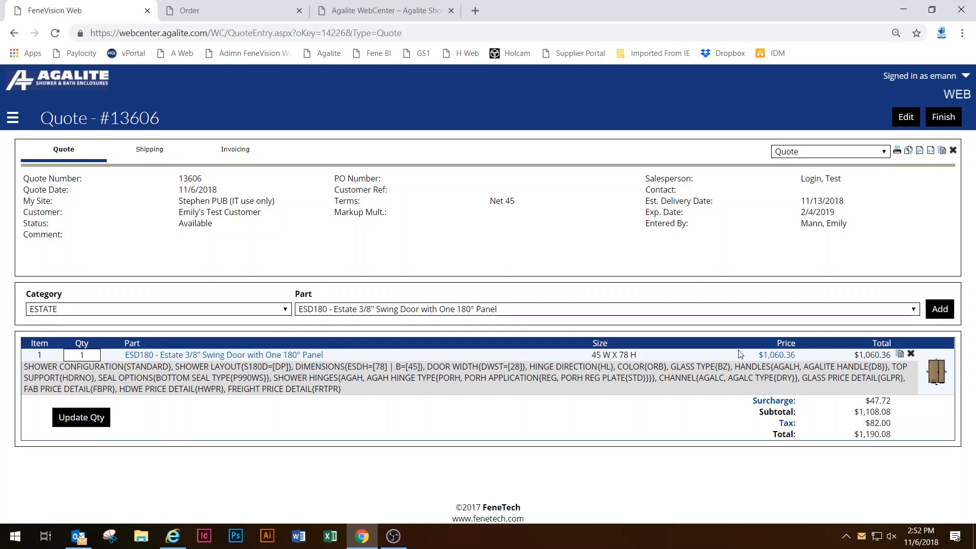
# Print the quote to 13606Q.pdf, review both pages, and close the PDF tab.
pyautogui.click(897, 153)
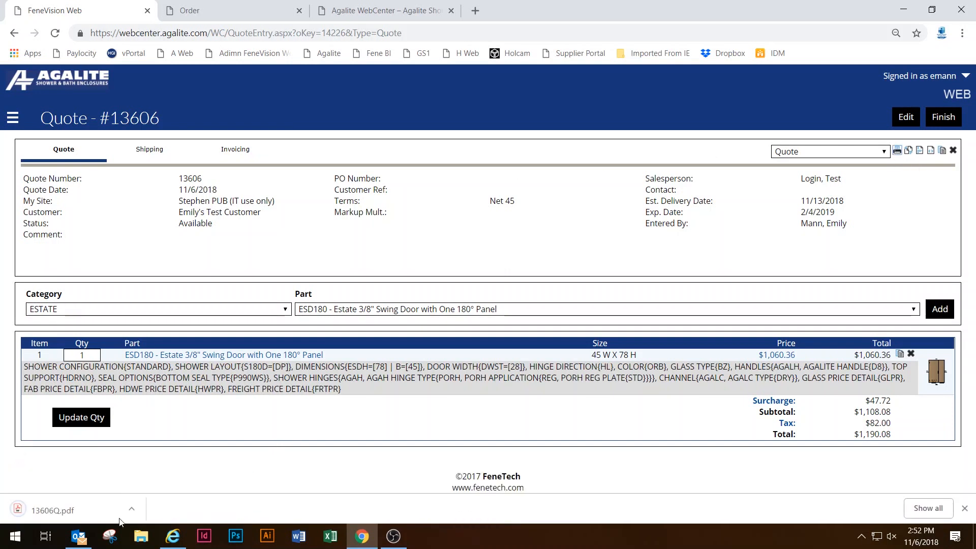
pyautogui.click(72, 506)
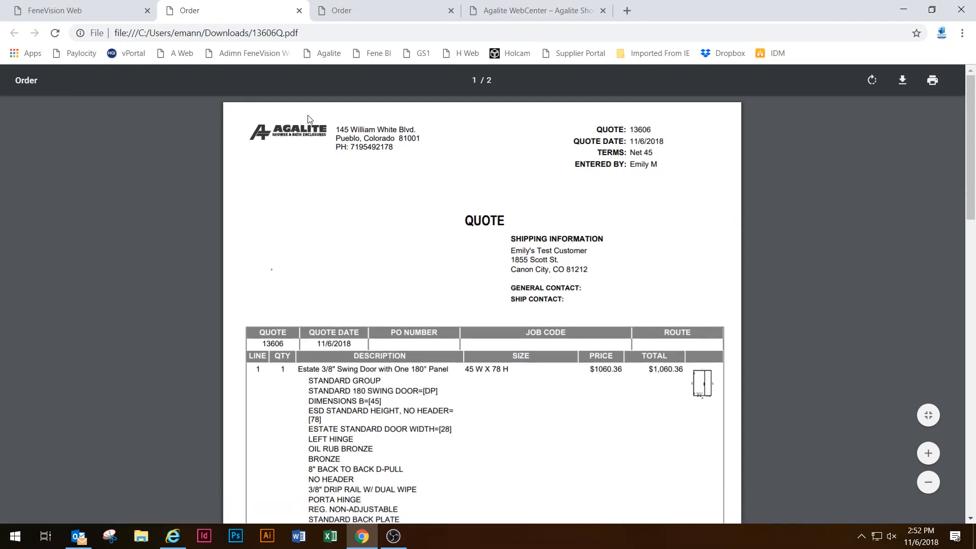
pyautogui.scroll(-4, 463, 183)
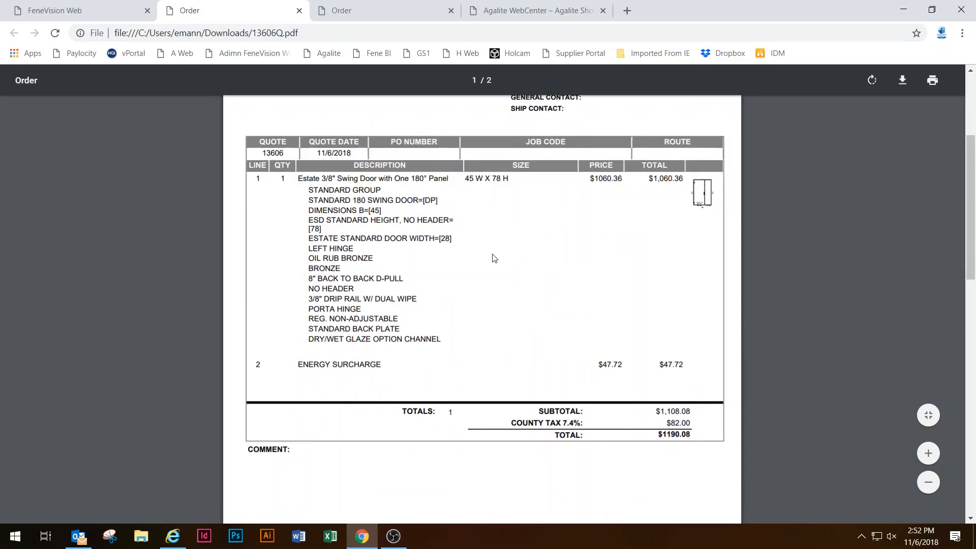
pyautogui.scroll(-3, 496, 262)
pyautogui.scroll(3, 494, 263)
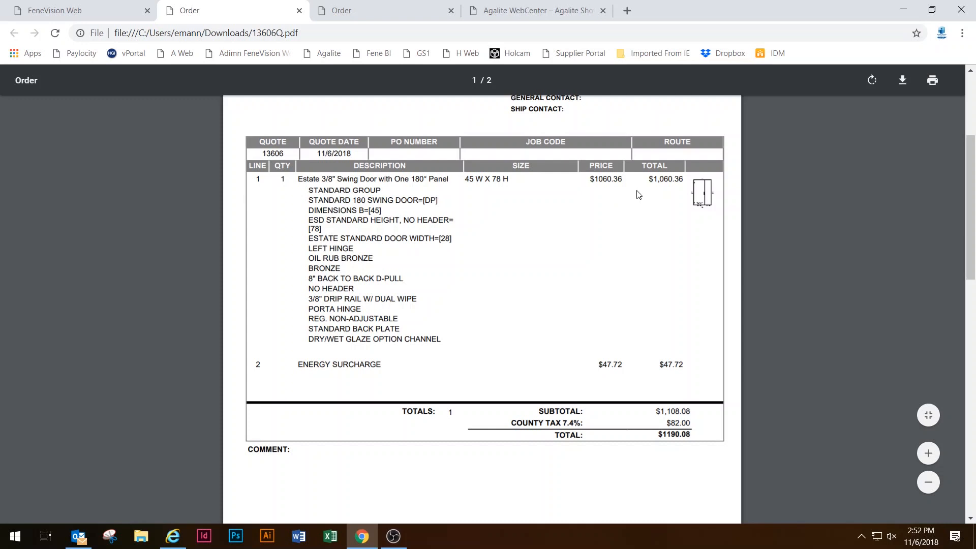
pyautogui.scroll(-3, 638, 195)
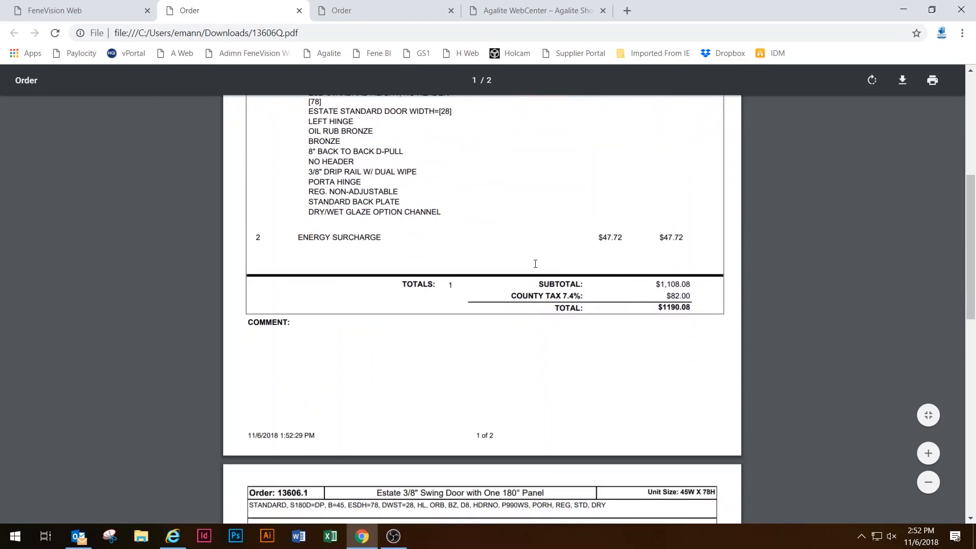
pyautogui.scroll(-10, 361, 430)
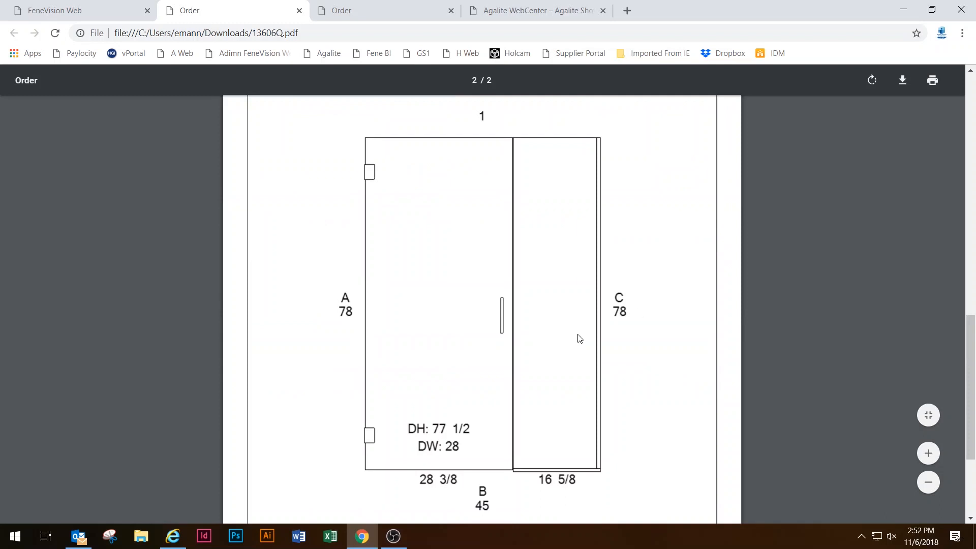
pyautogui.scroll(-3, 452, 330)
pyautogui.scroll(6, 564, 343)
pyautogui.scroll(-3, 564, 344)
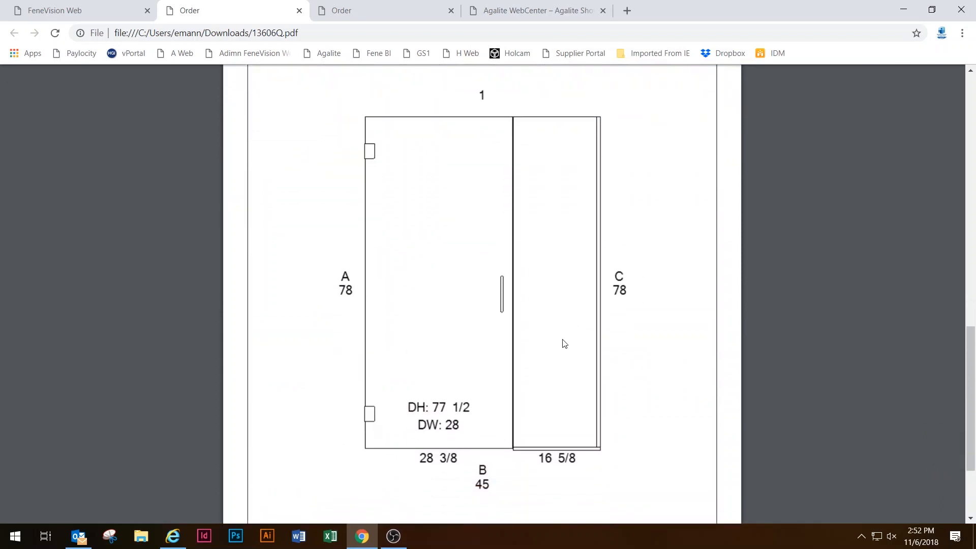
pyautogui.scroll(10, 563, 343)
pyautogui.scroll(3, 567, 321)
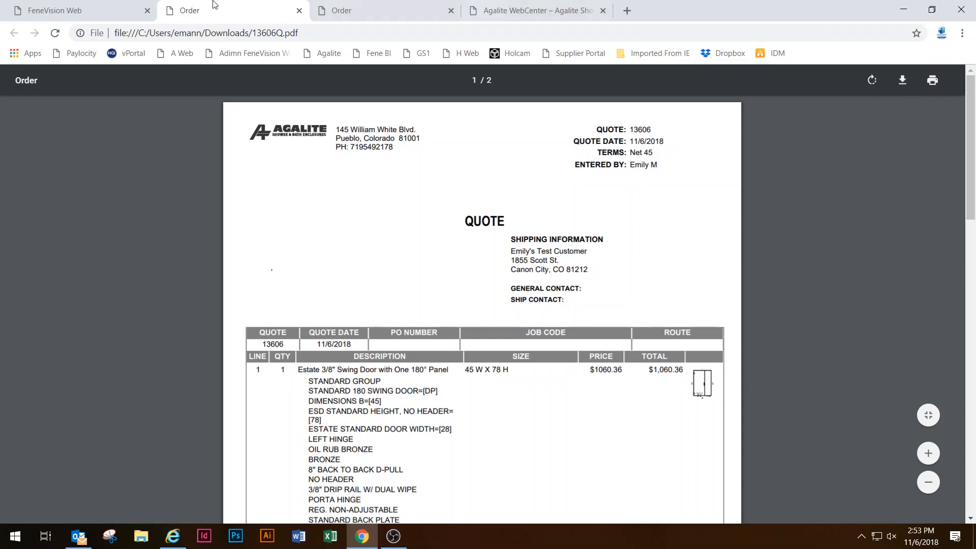
pyautogui.click(299, 11)
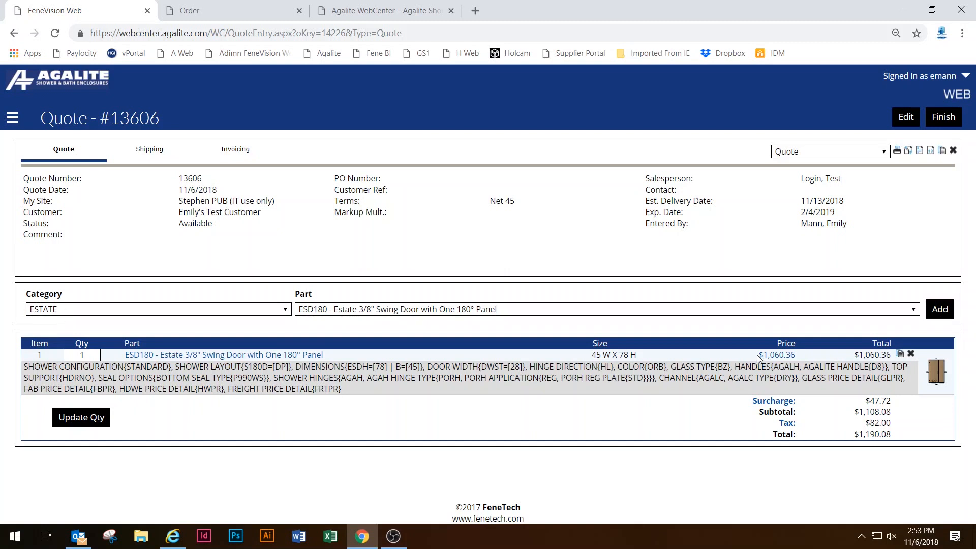
pyautogui.moveTo(758, 354); pyautogui.dragTo(772, 356)
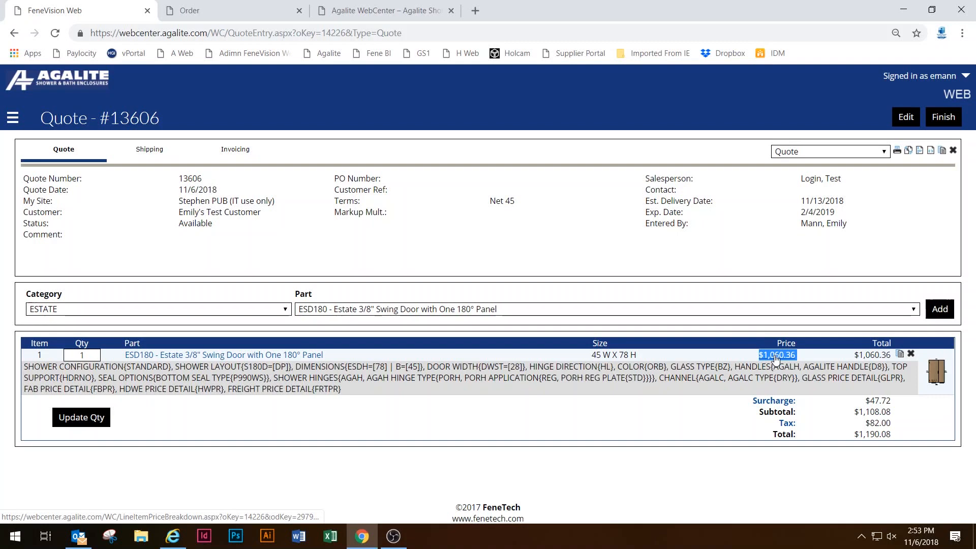
pyautogui.click(774, 252)
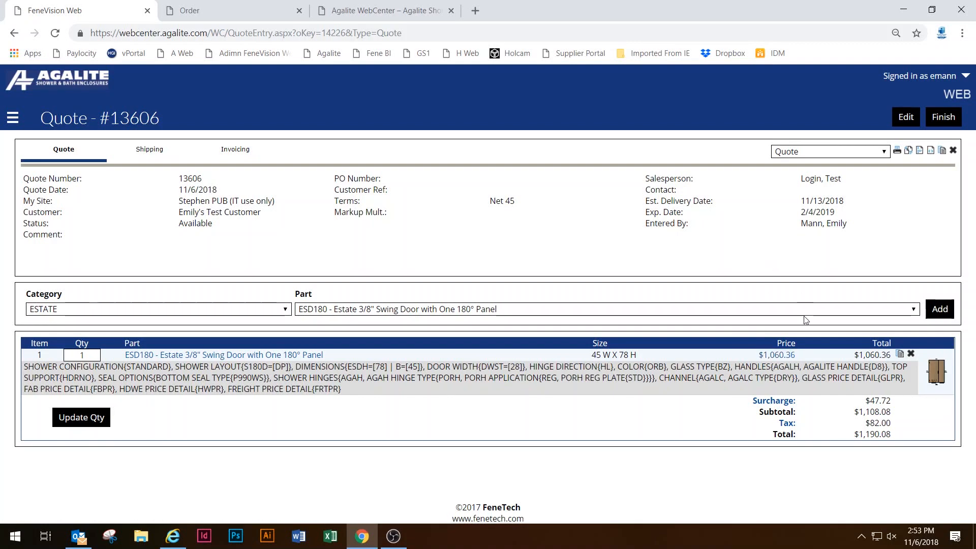
# Open the door line's price breakdown and inspect the $530.18 item cost and item price.
pyautogui.click(783, 356)
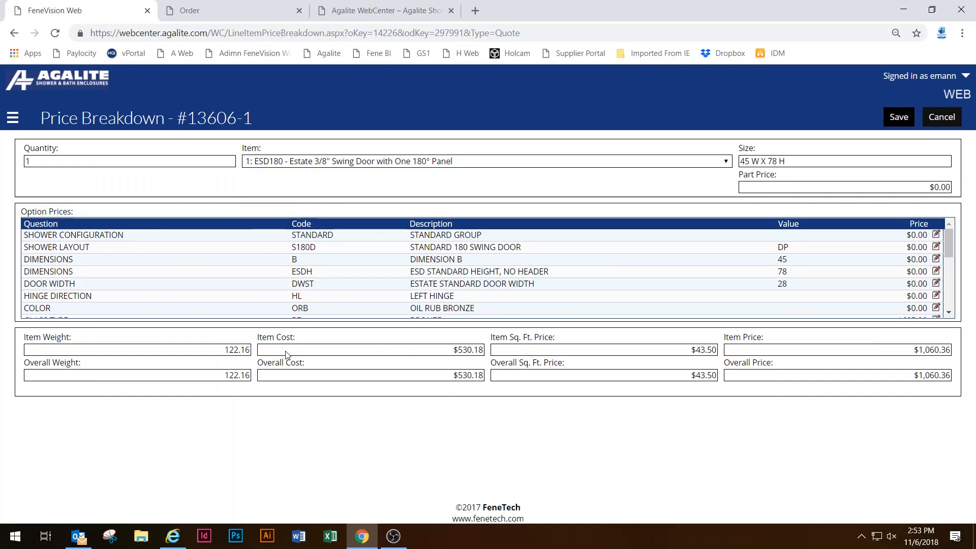
pyautogui.moveTo(283, 352); pyautogui.dragTo(499, 348)
pyautogui.click(490, 390)
pyautogui.moveTo(454, 351); pyautogui.dragTo(491, 352)
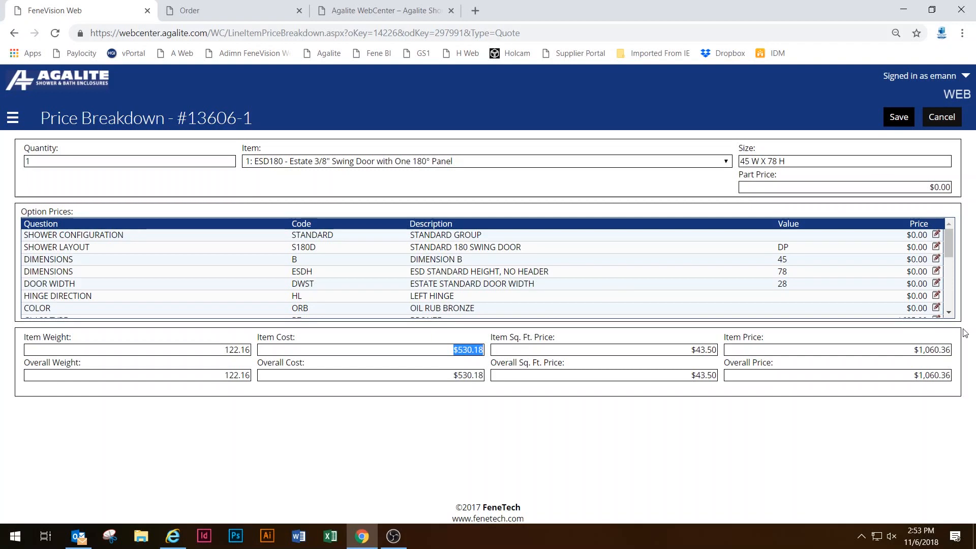
pyautogui.moveTo(914, 350); pyautogui.dragTo(960, 354)
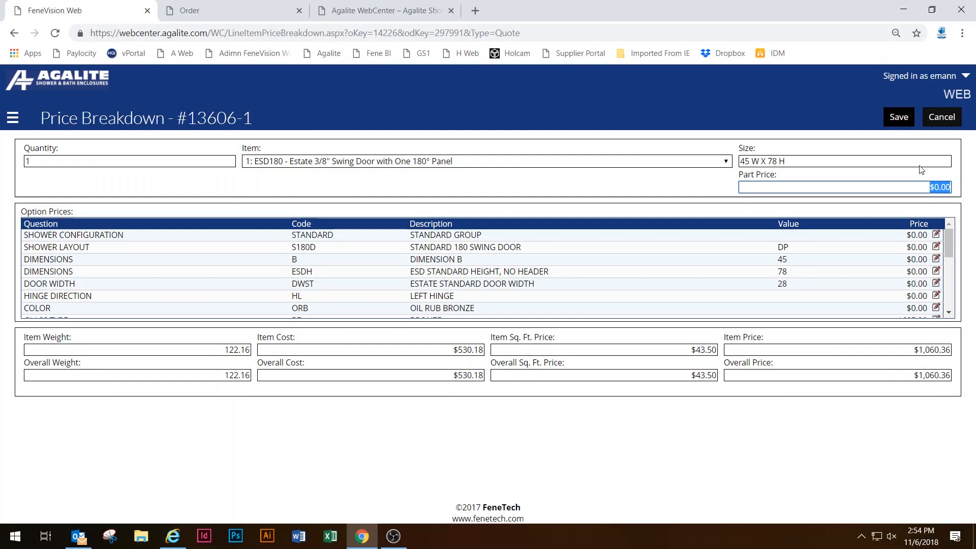
# Enter a 200.00 part price, bringing the overall price to $1,260.36, and save.
pyautogui.write('200.00')
pyautogui.press('Tab')
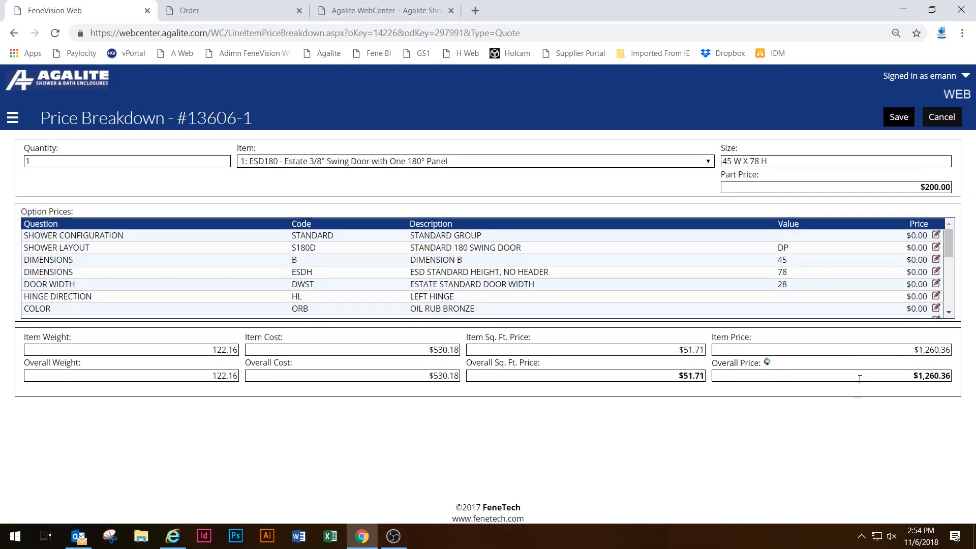
pyautogui.moveTo(913, 380); pyautogui.dragTo(953, 378)
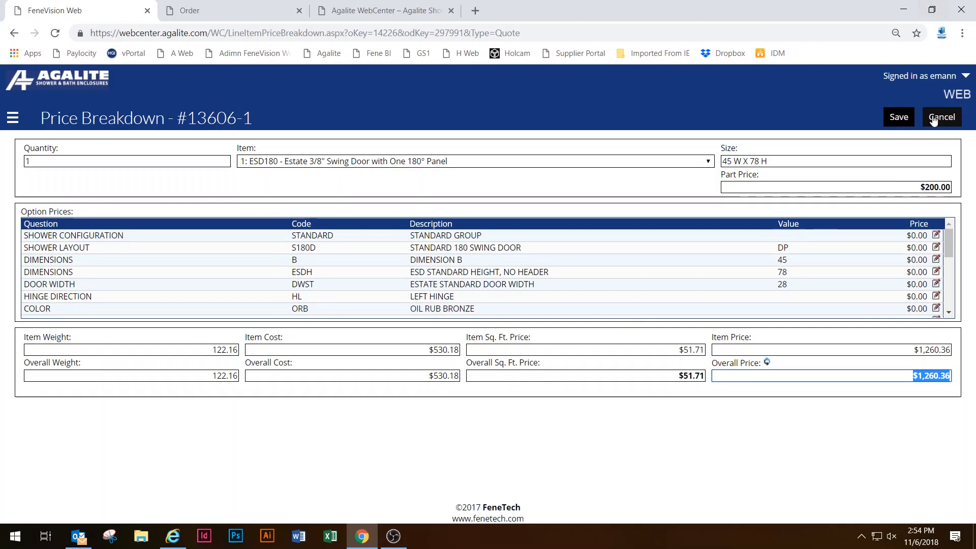
pyautogui.click(908, 119)
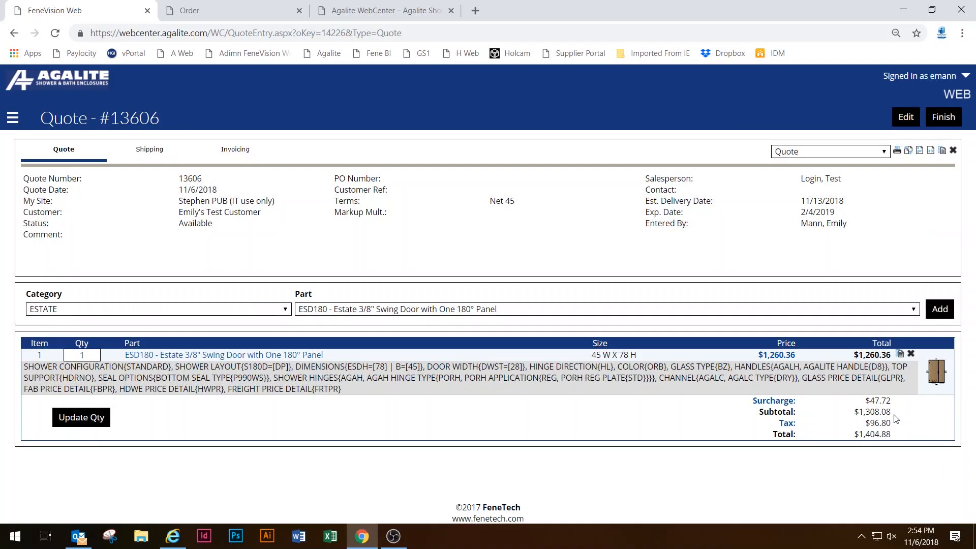
# Check the new $1,404.88 total and view the report types, leaving Quote selected.
pyautogui.moveTo(893, 436); pyautogui.dragTo(770, 435)
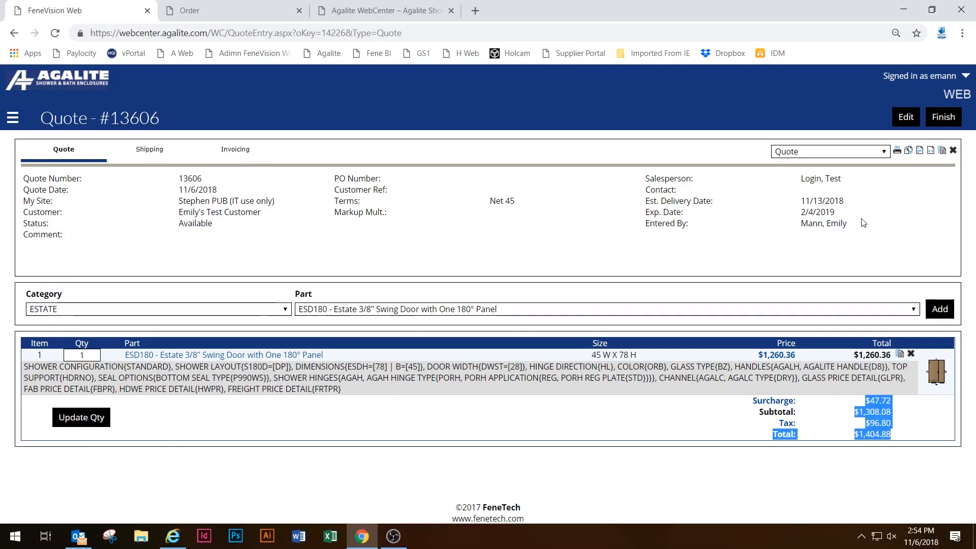
pyautogui.click(905, 218)
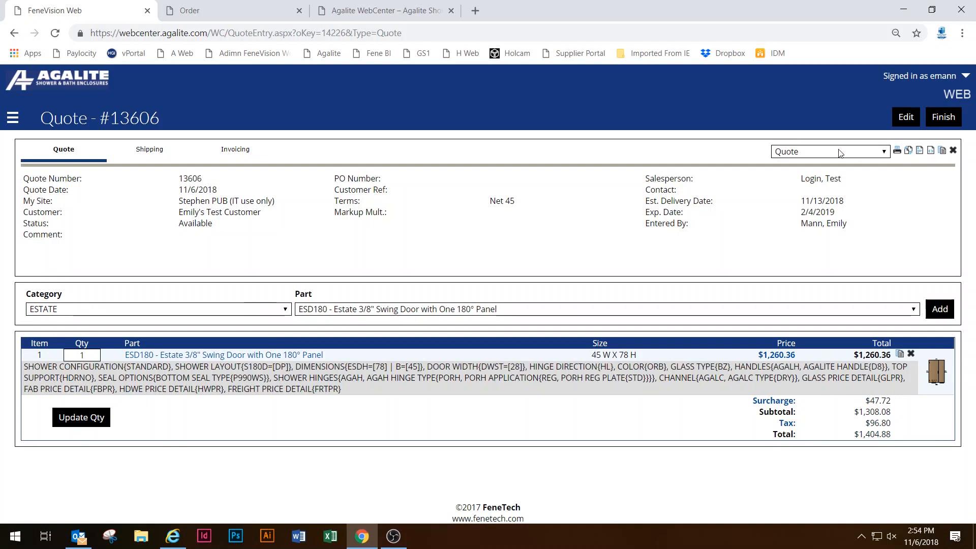
pyautogui.click(808, 153)
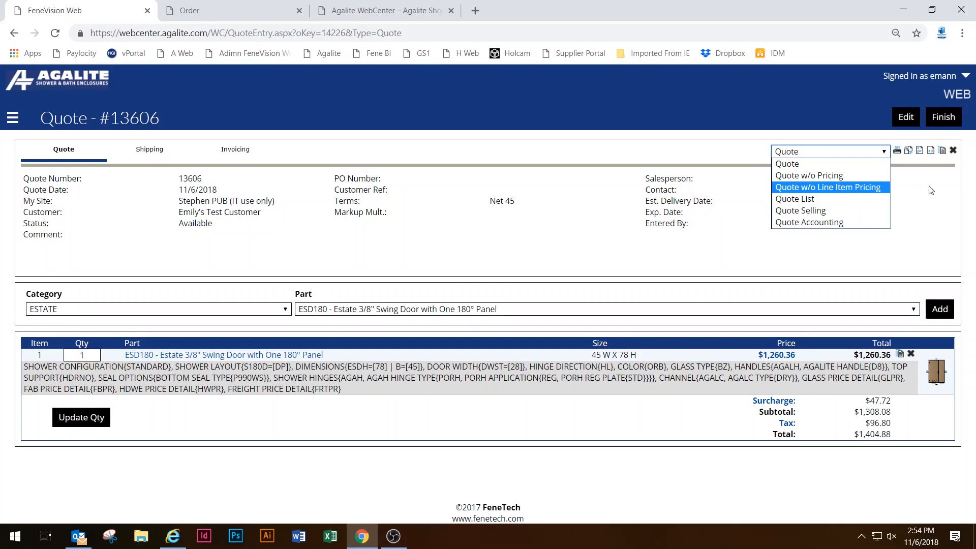
pyautogui.click(728, 278)
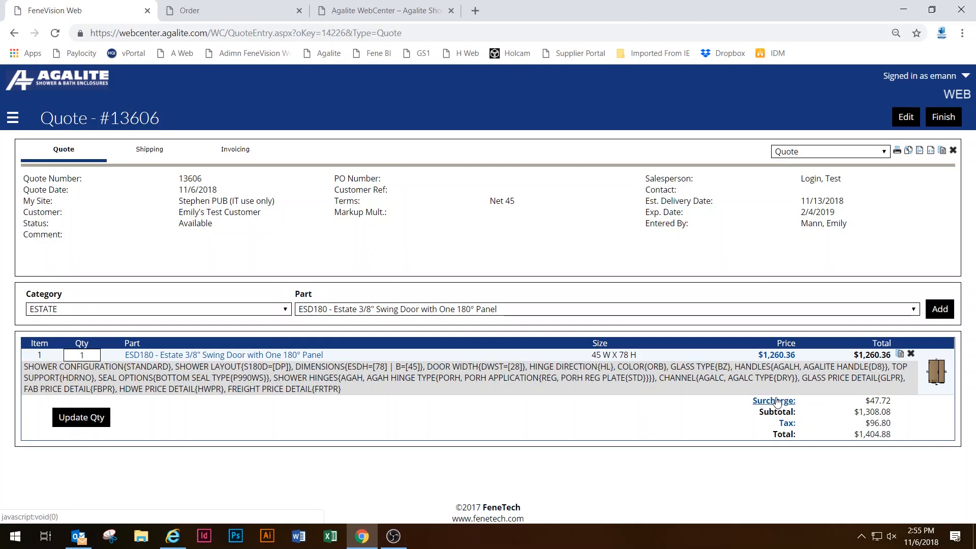
pyautogui.click(776, 402)
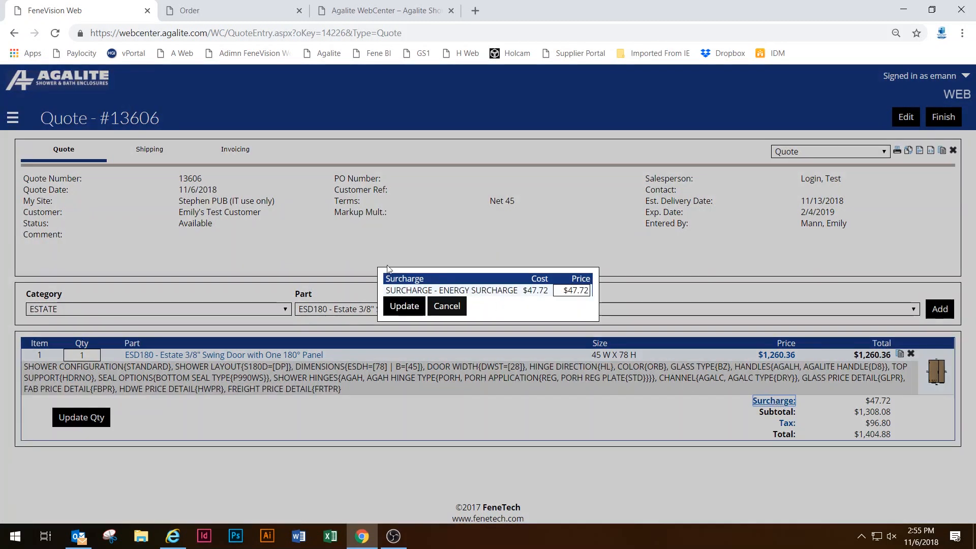
pyautogui.click(569, 294)
pyautogui.click(458, 307)
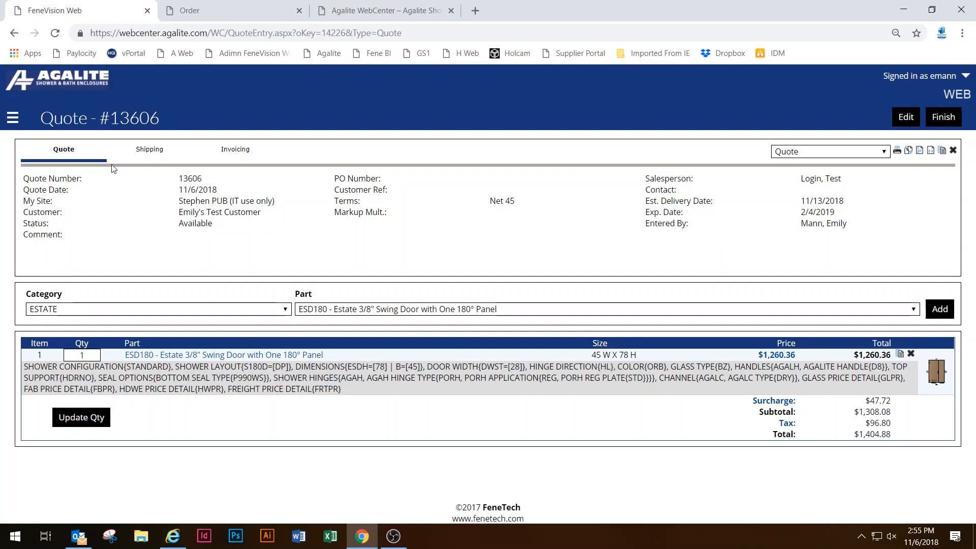